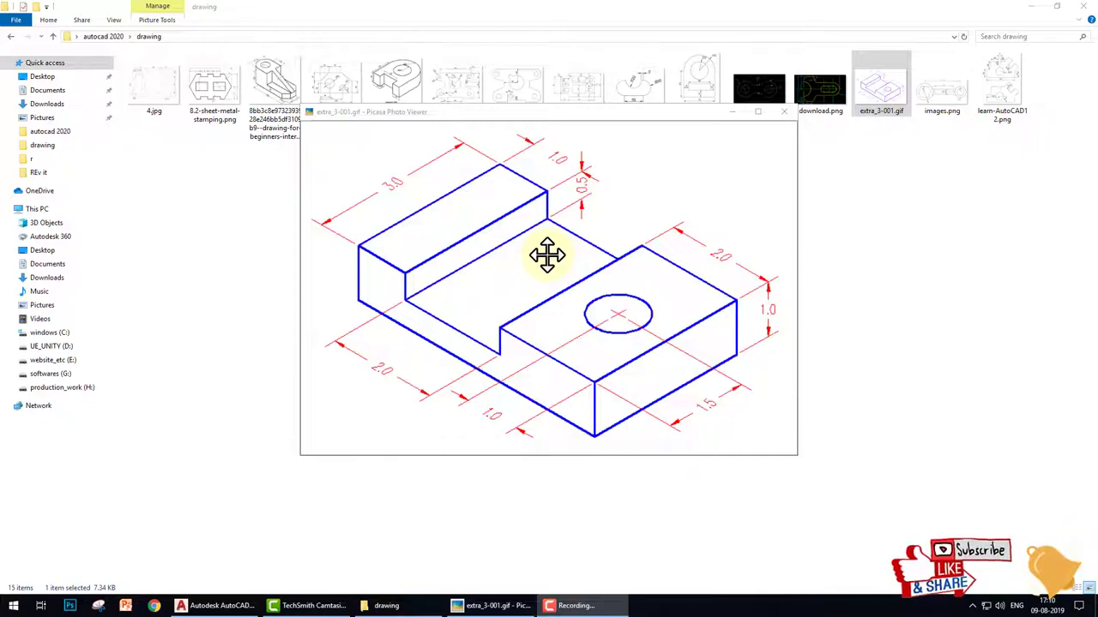
Leave the stepped-block reference image in Picasa and switch to AutoCAD 2020.
click(230, 604)
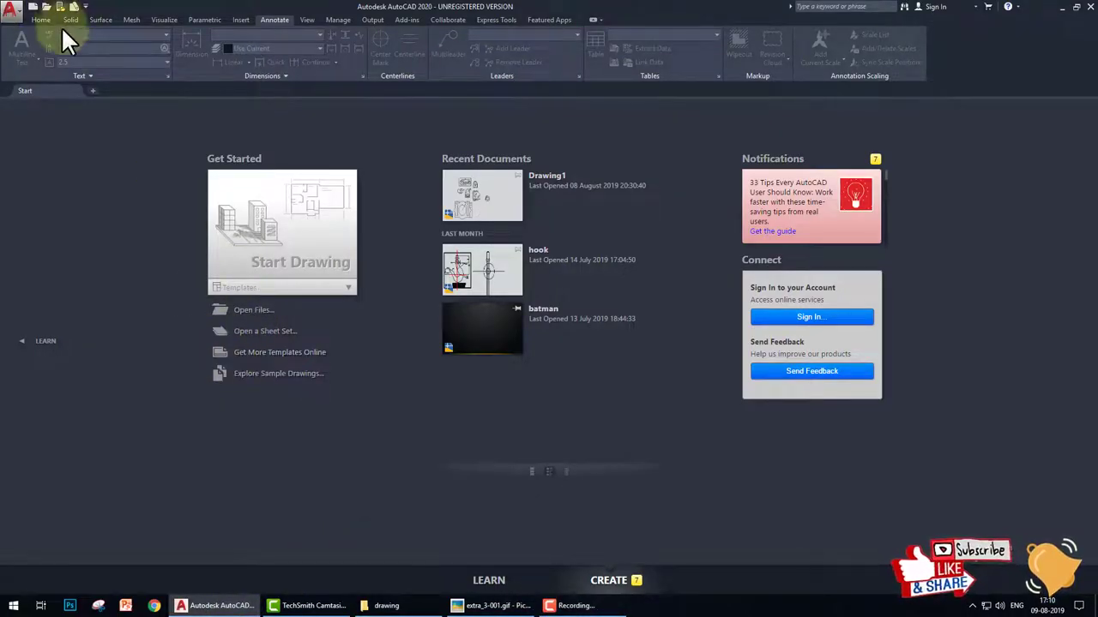
Open Drawing1.dwg and frame the empty area beside its dimensioned 2D sketches.
click(33, 7)
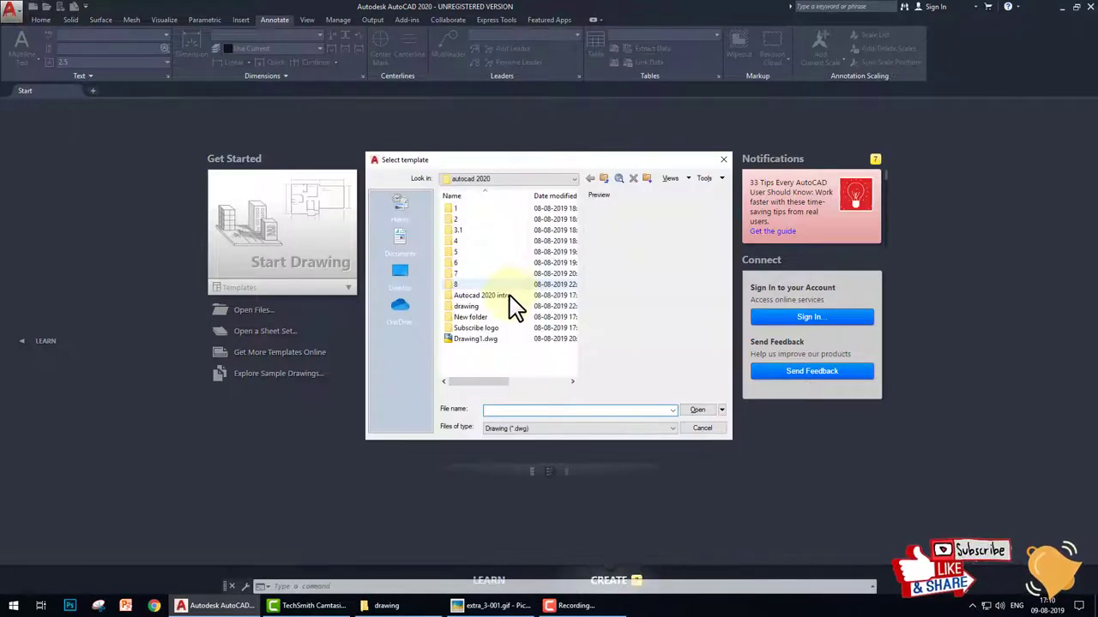
click(476, 339)
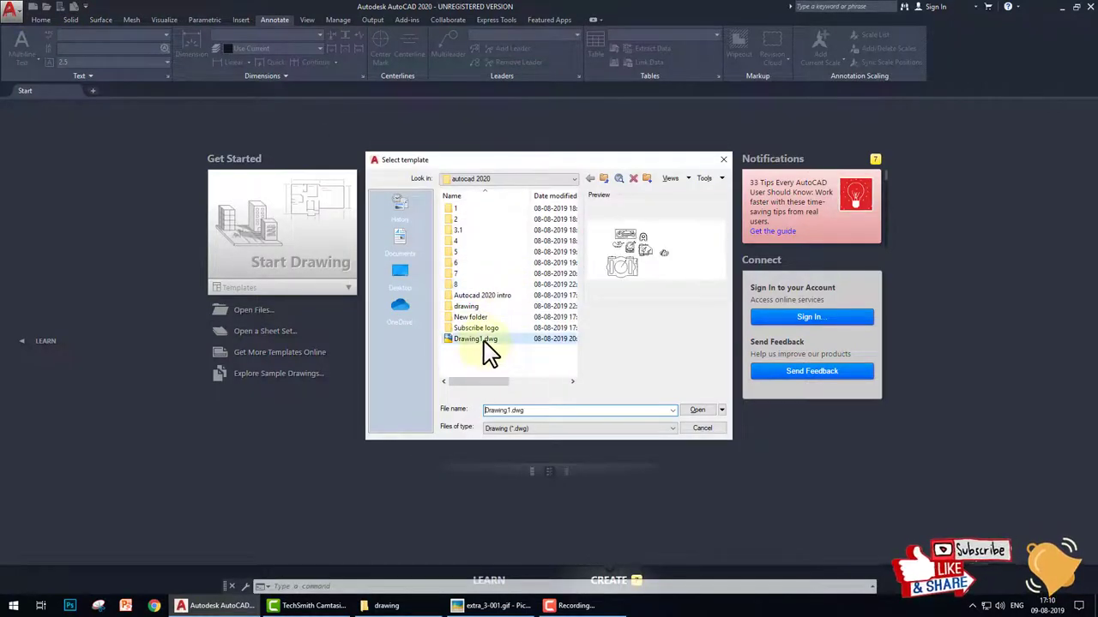
click(697, 410)
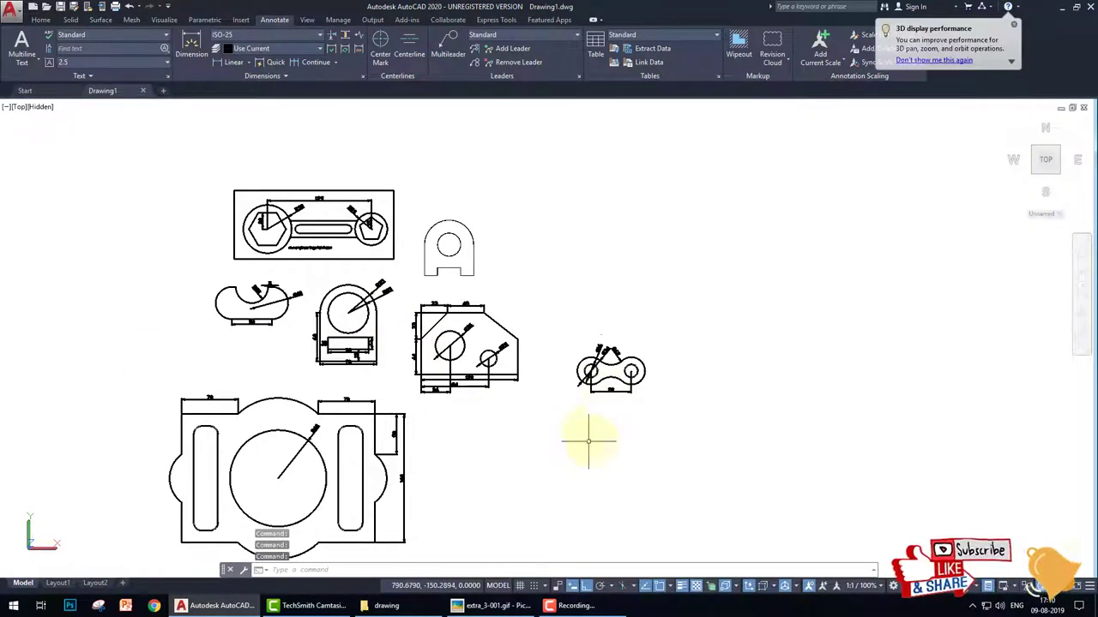
middle_drag(589, 436, 487, 330)
scroll(572, 337, up, 1)
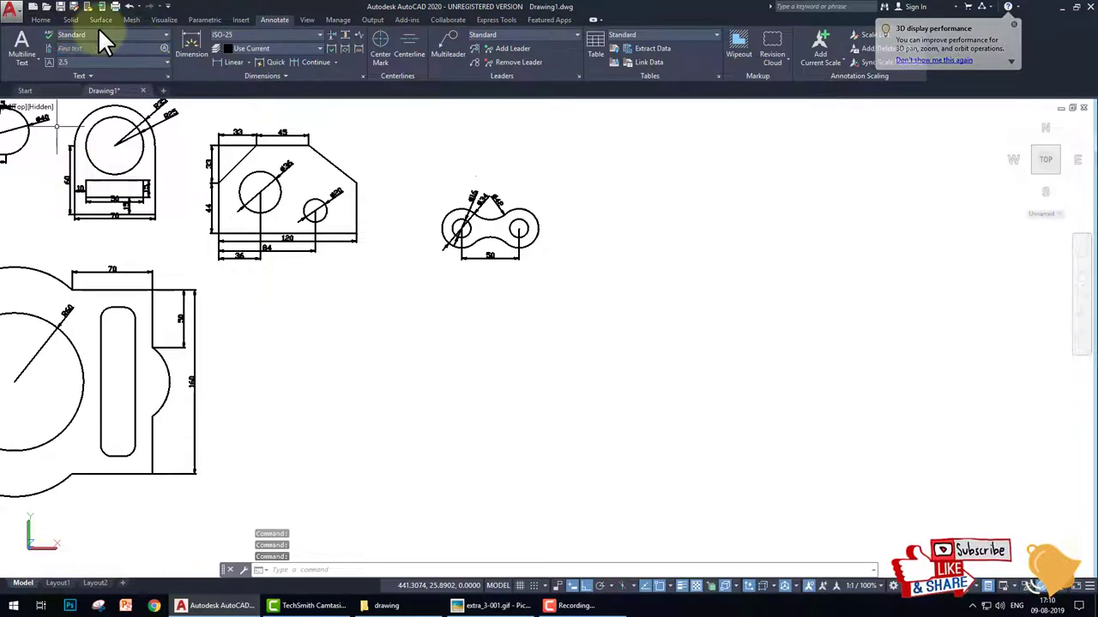
Attach extra_3-001.gif from the autocad 2020\drawing folder, browsing in Thumbnails view.
click(240, 20)
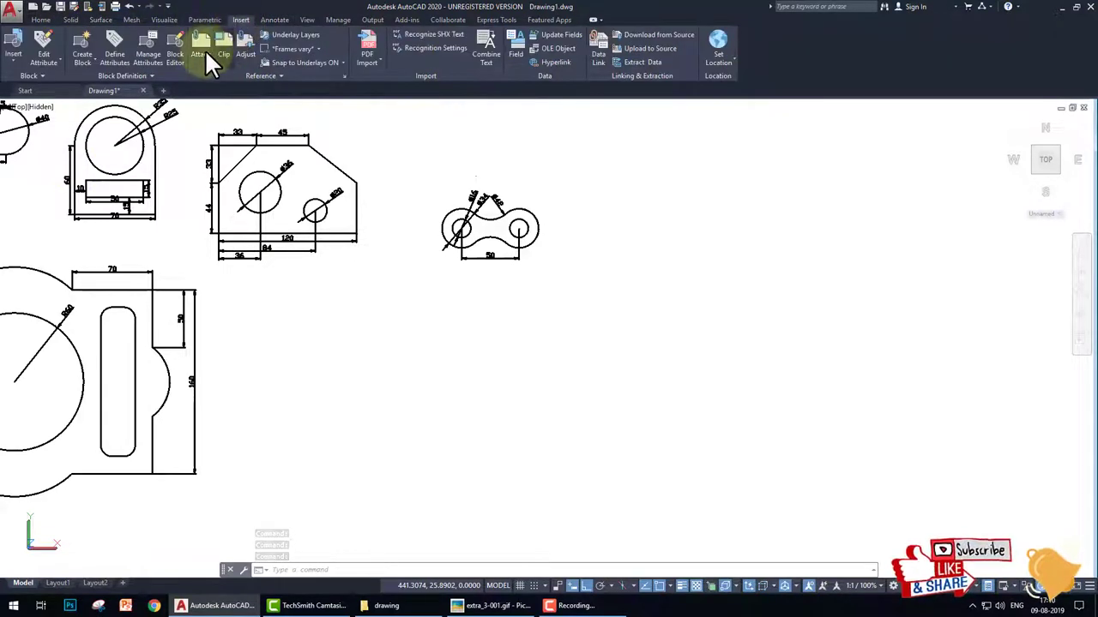
click(199, 44)
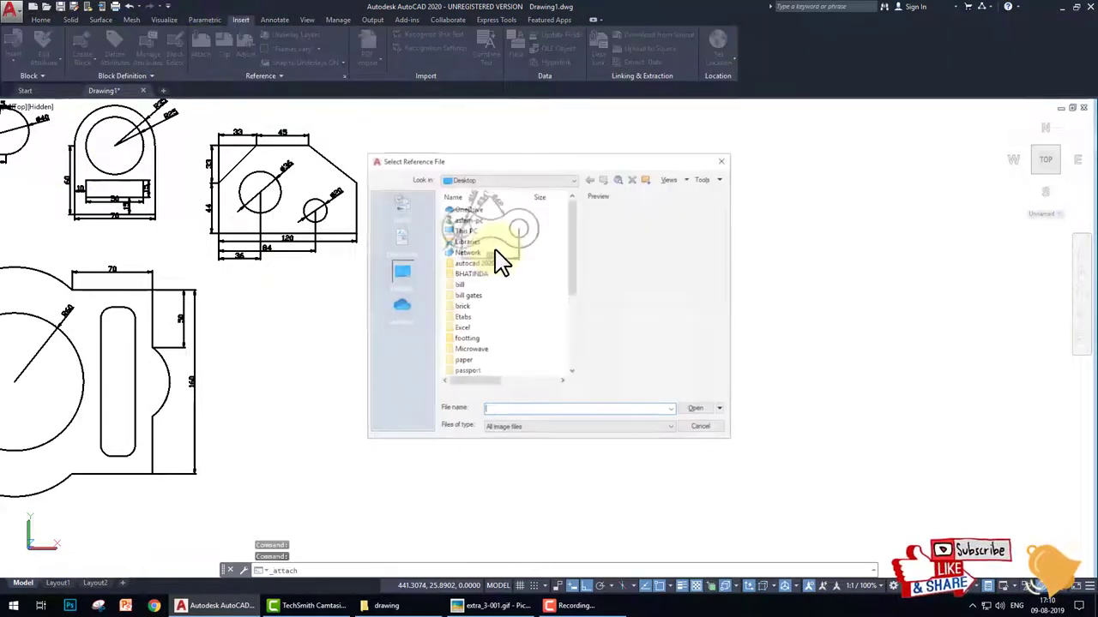
scroll(502, 279, down, 4)
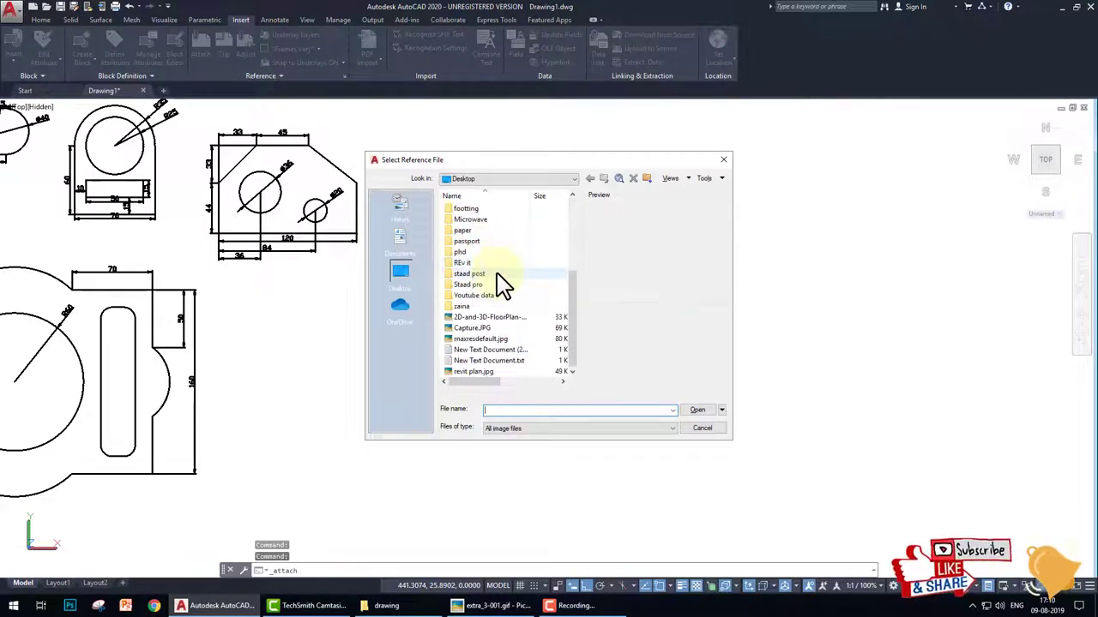
scroll(525, 280, up, 4)
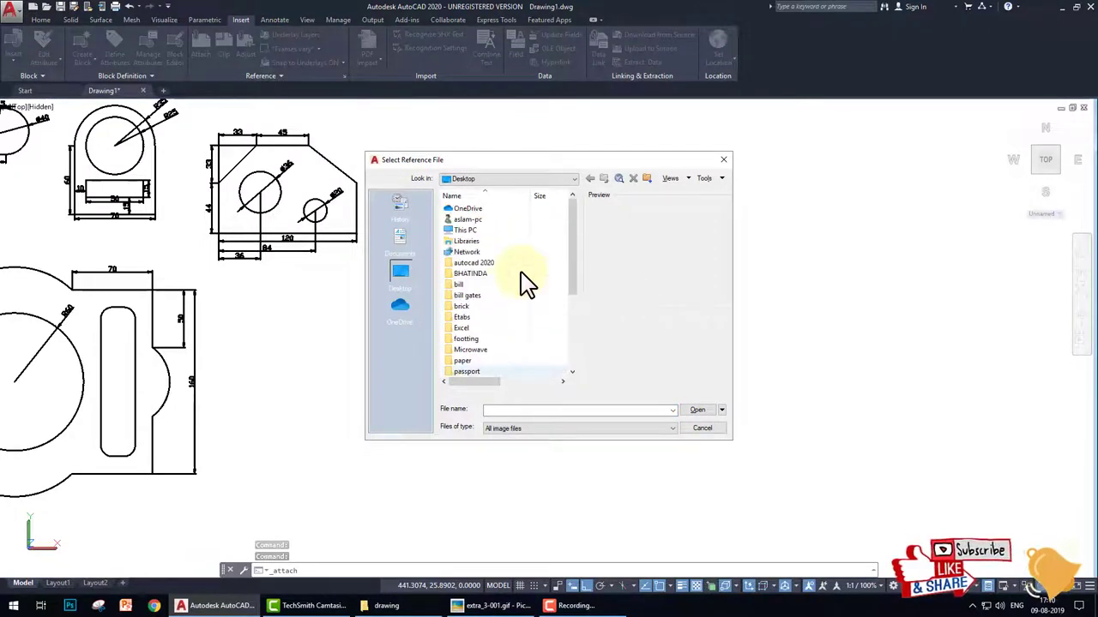
double_click(487, 263)
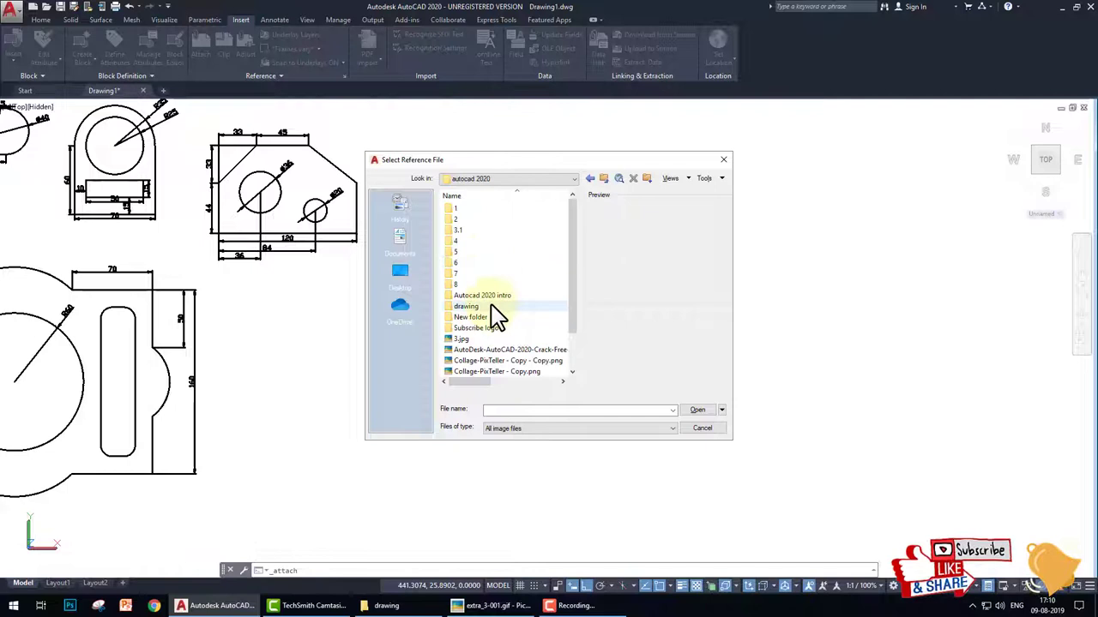
double_click(491, 307)
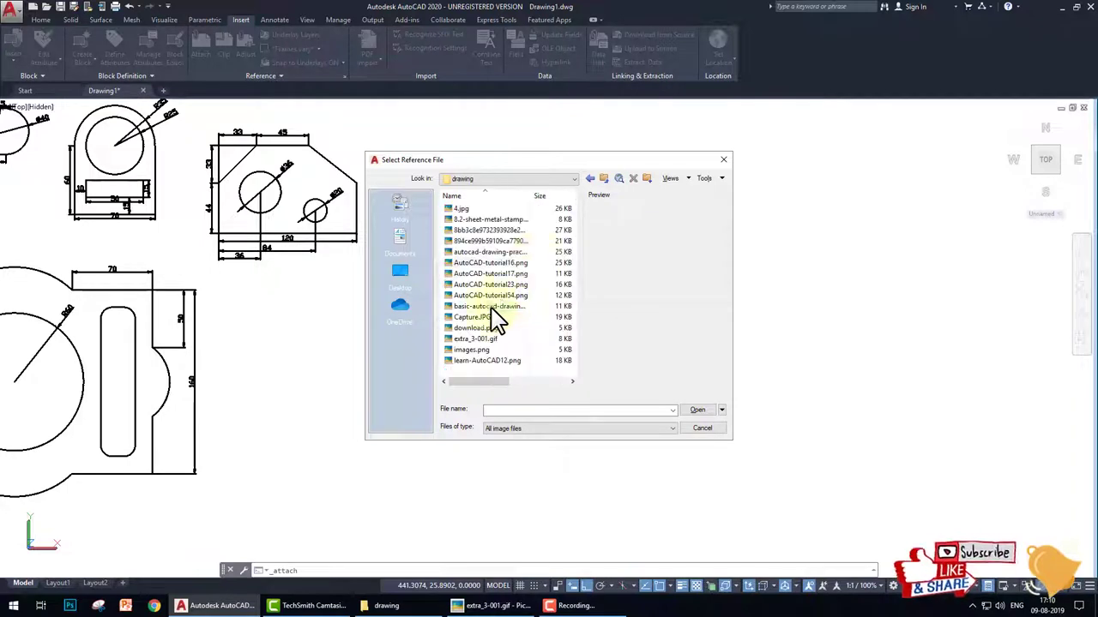
click(677, 181)
click(691, 216)
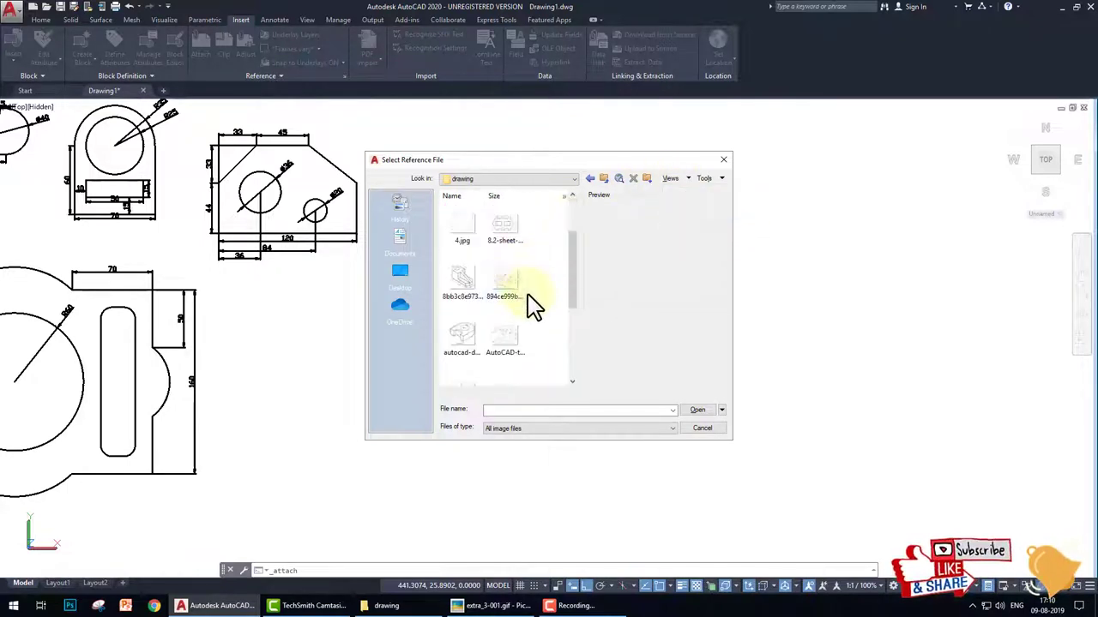
scroll(532, 308, down, 3)
click(472, 316)
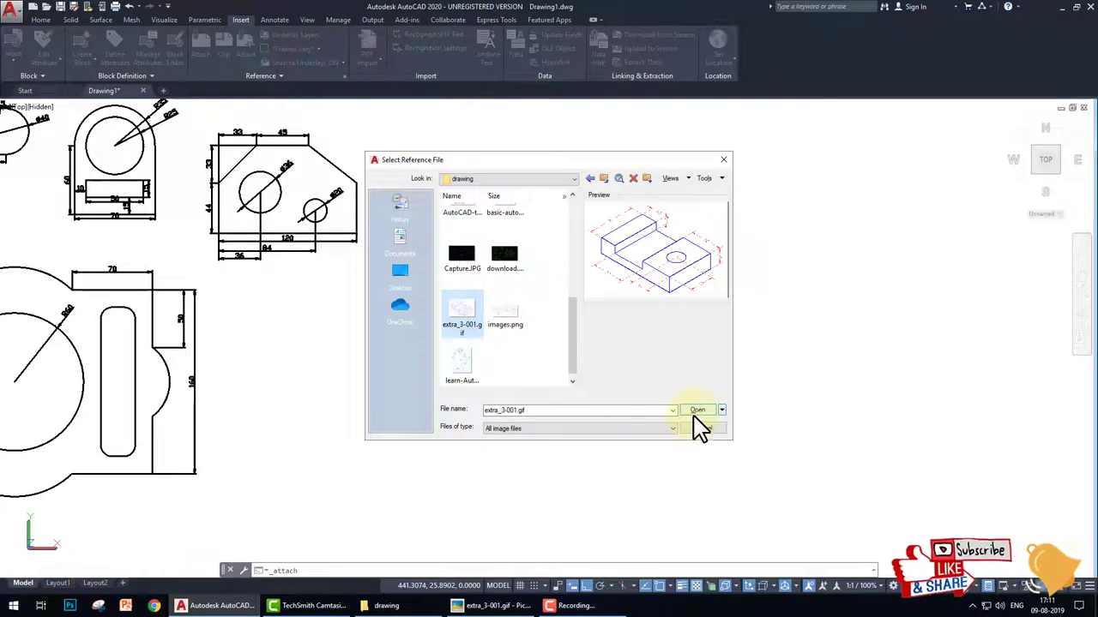
click(696, 411)
Place the reference image at scale 1 in the empty area and zoom in on it.
click(561, 386)
click(455, 428)
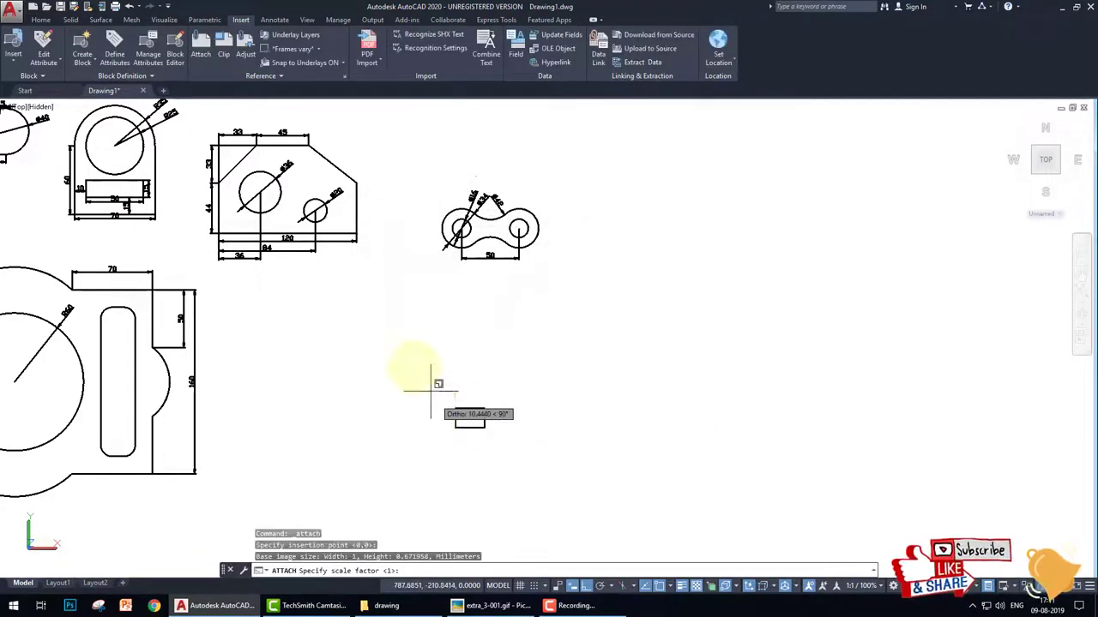
click(380, 294)
middle_drag(574, 395, 439, 364)
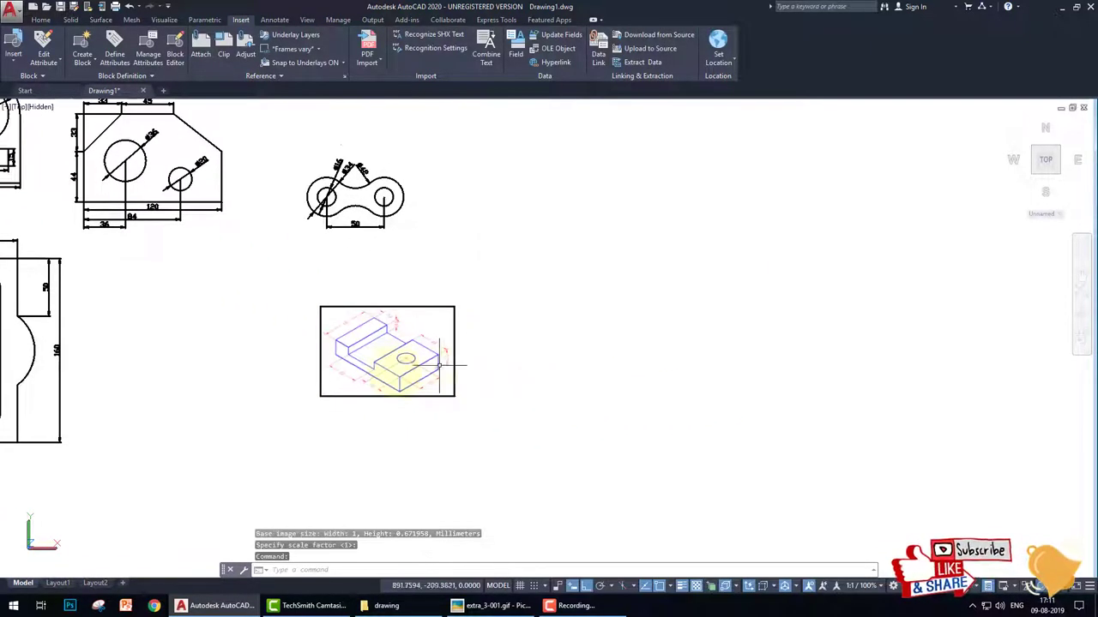
scroll(439, 364, up, 2)
scroll(600, 356, up, 2)
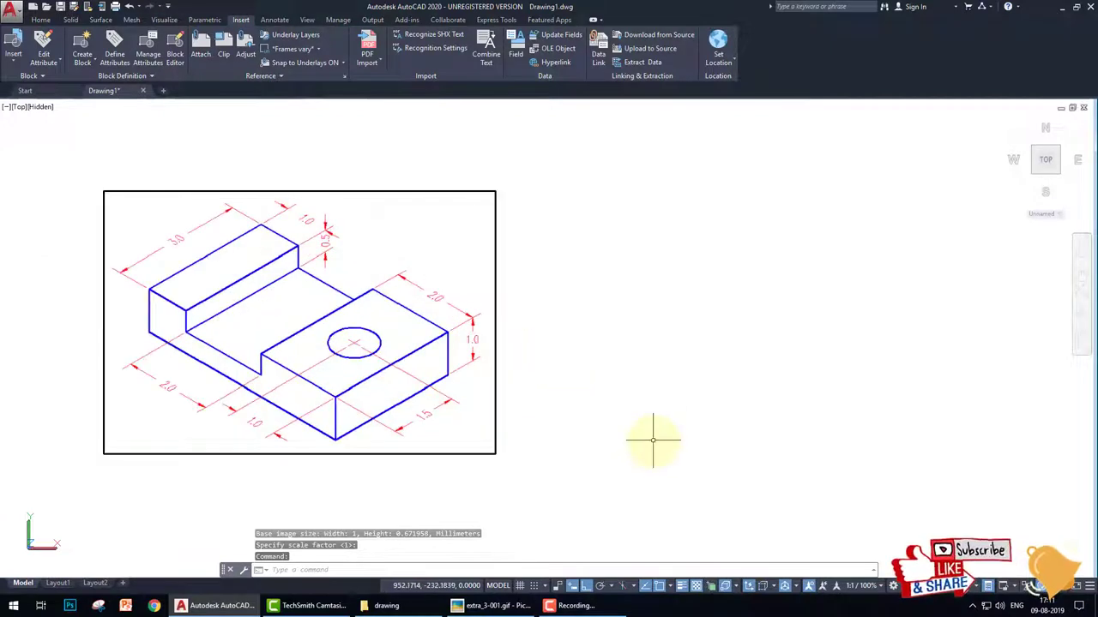
mouse_move(43, 296)
mouse_down()
mouse_move(148, 287)
mouse_move(331, 398)
mouse_move(431, 331)
mouse_move(262, 222)
mouse_move(152, 290)
mouse_up()
Draw connected lines of 3, 5 and 3 units beside the reference image.
key(Escape)
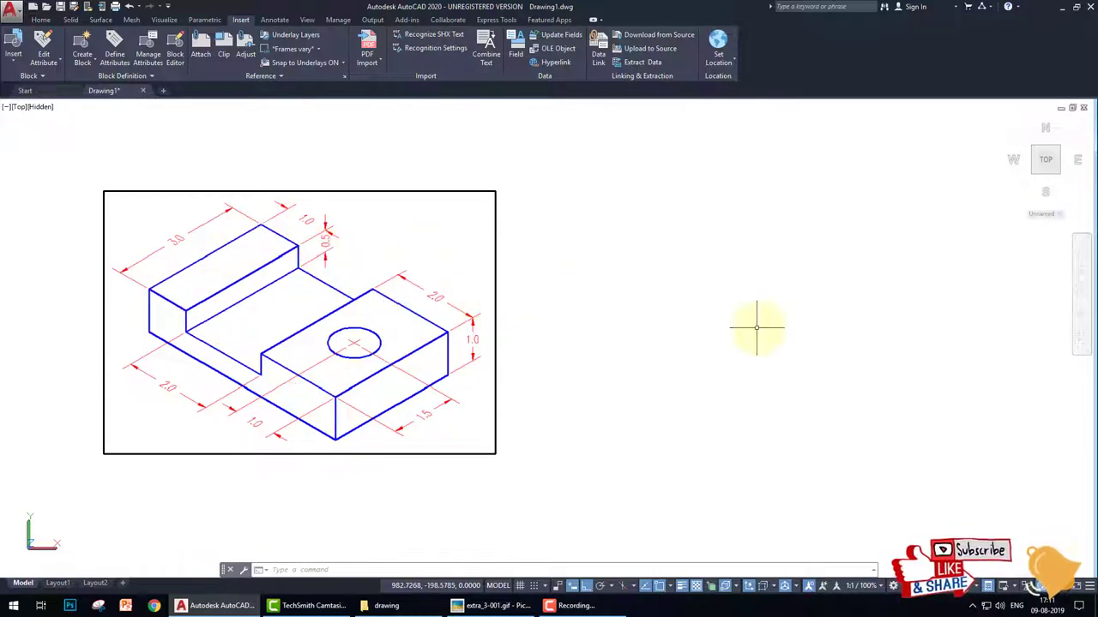
text(l)
key(Return)
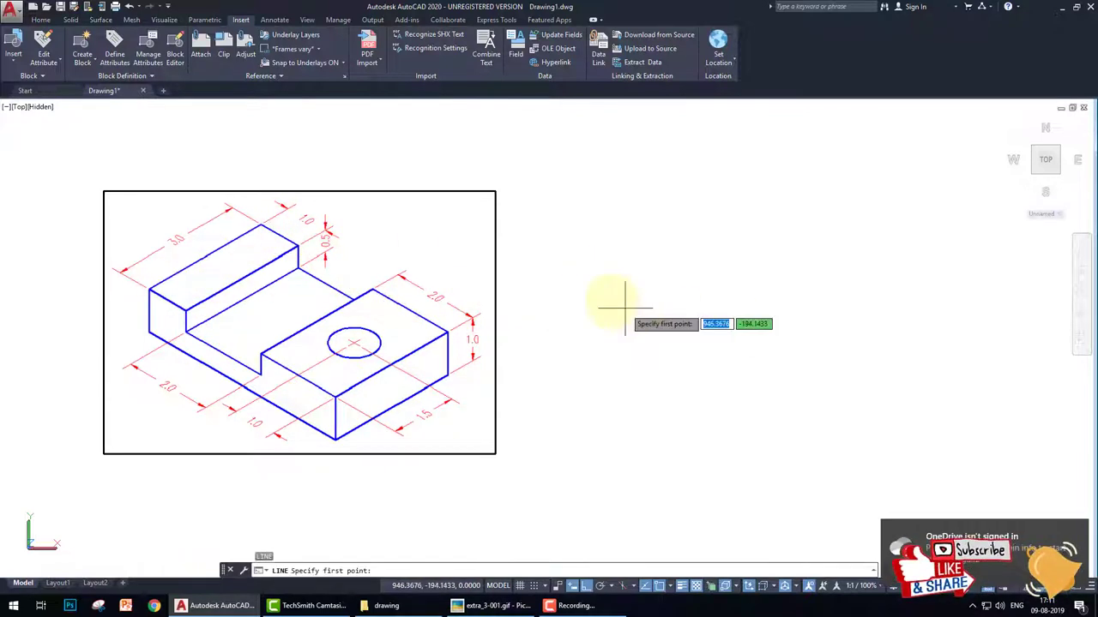
click(596, 278)
text(3)
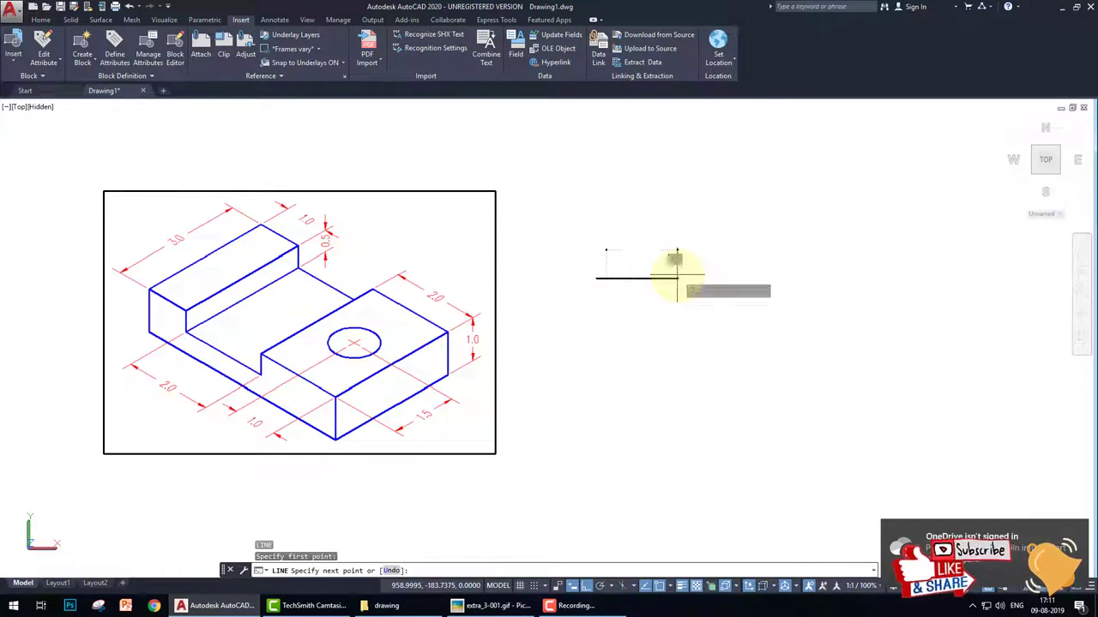
key(Return)
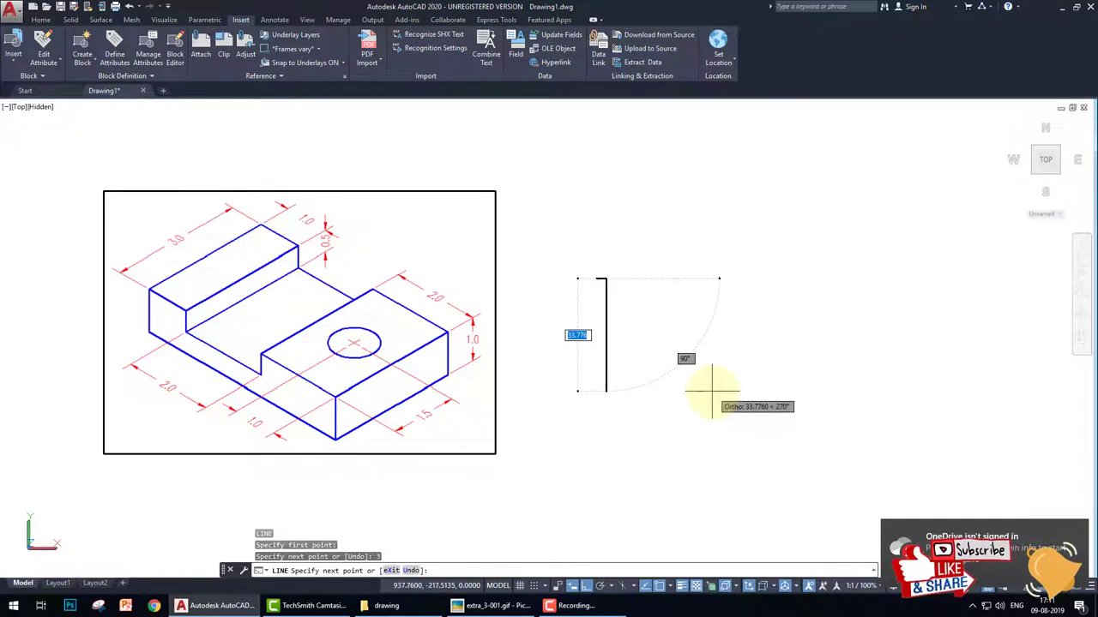
text(5)
key(Return)
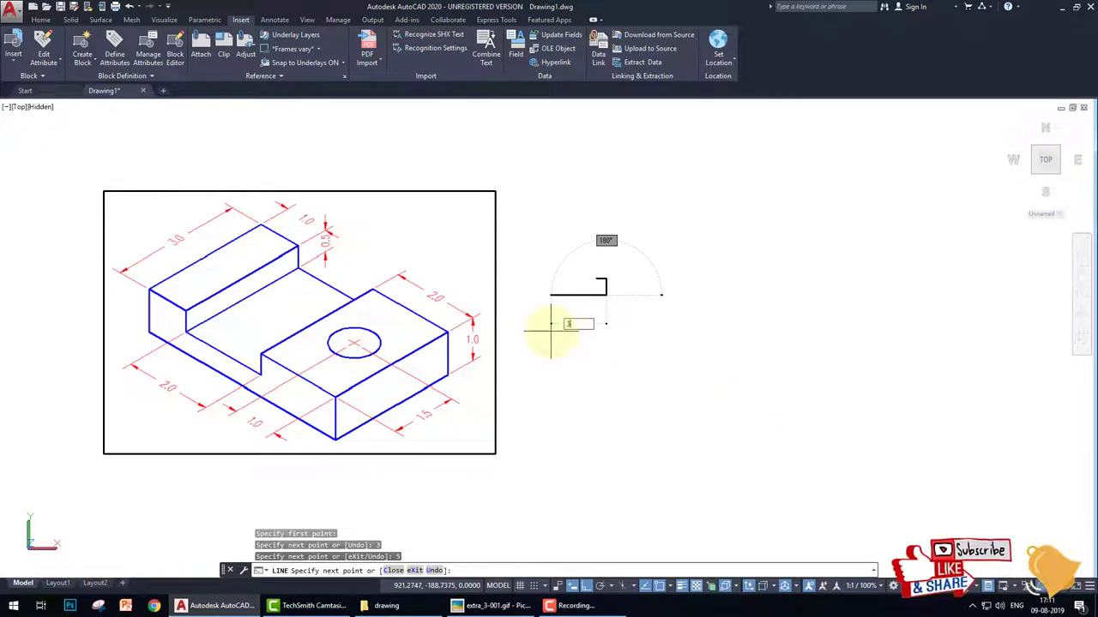
text(3)
key(Return)
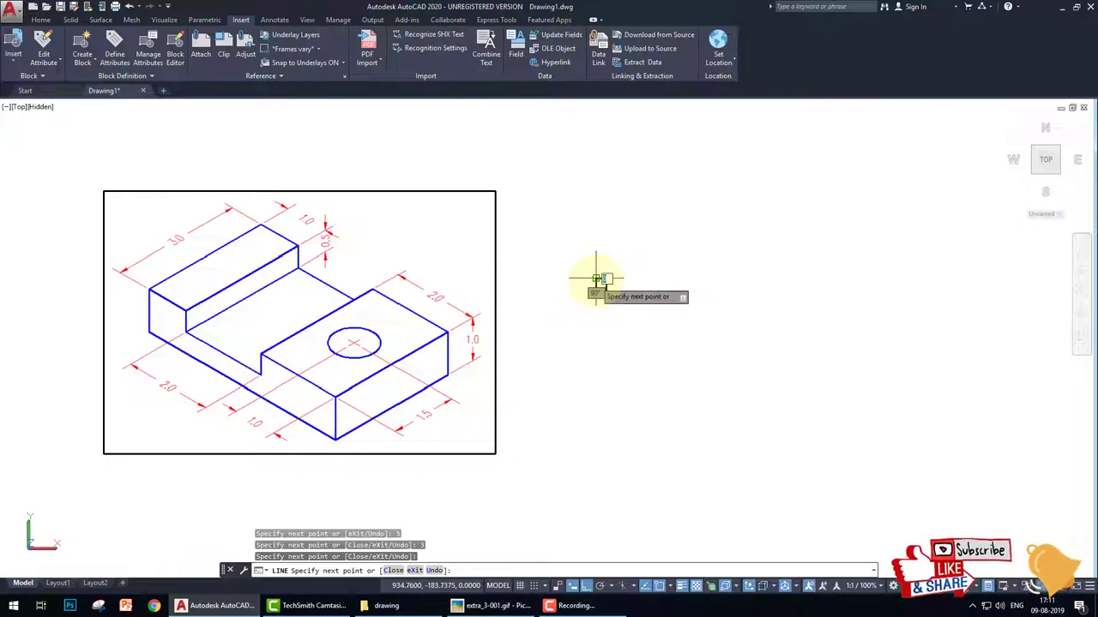
key(Escape)
scroll(601, 287, up, 3)
Select the reference image and try a corner-grip stretch, leaving it unchanged.
scroll(600, 287, down, 3)
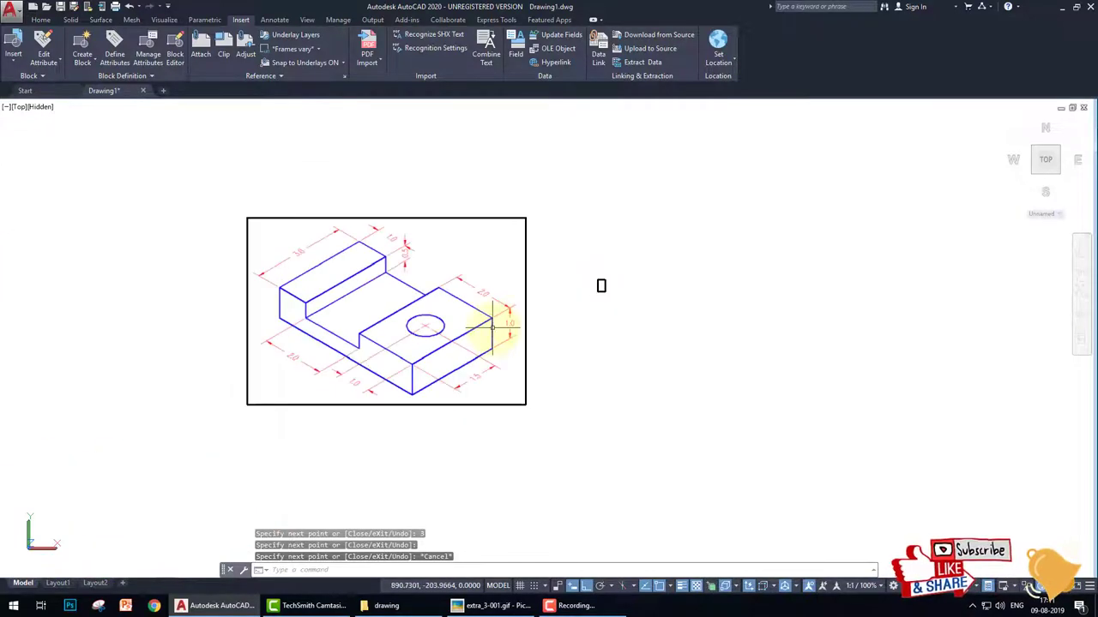
click(570, 446)
click(375, 277)
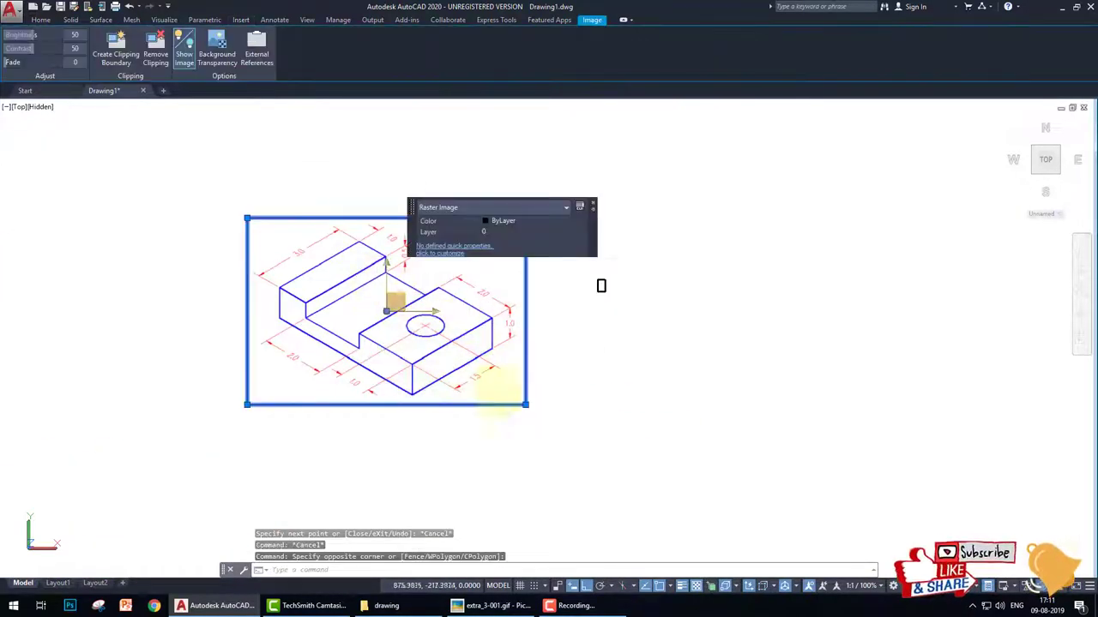
click(525, 405)
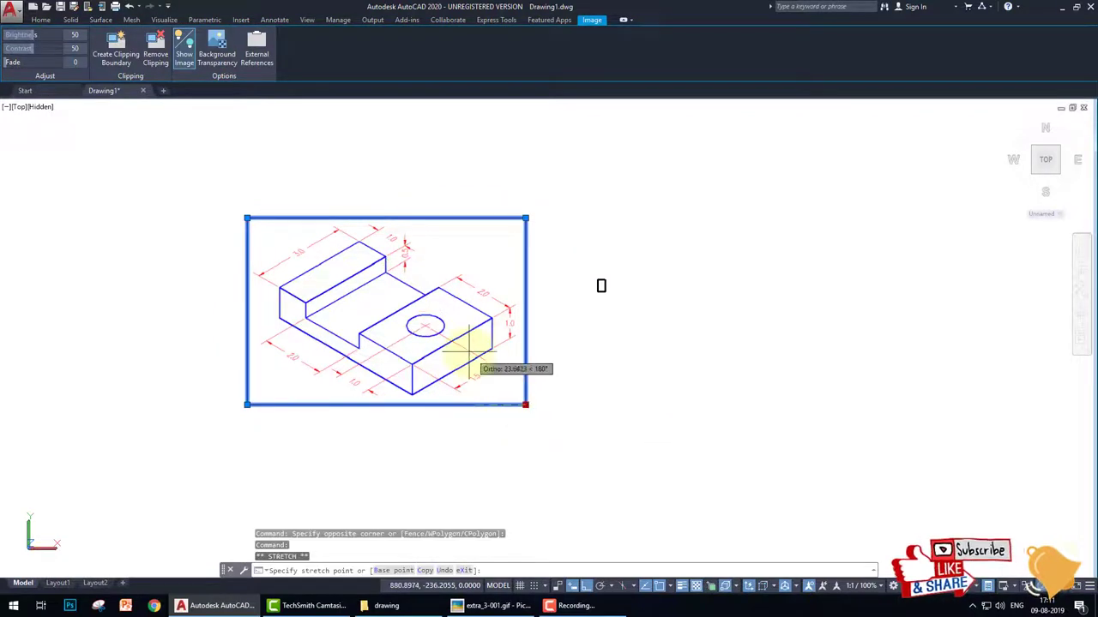
click(522, 399)
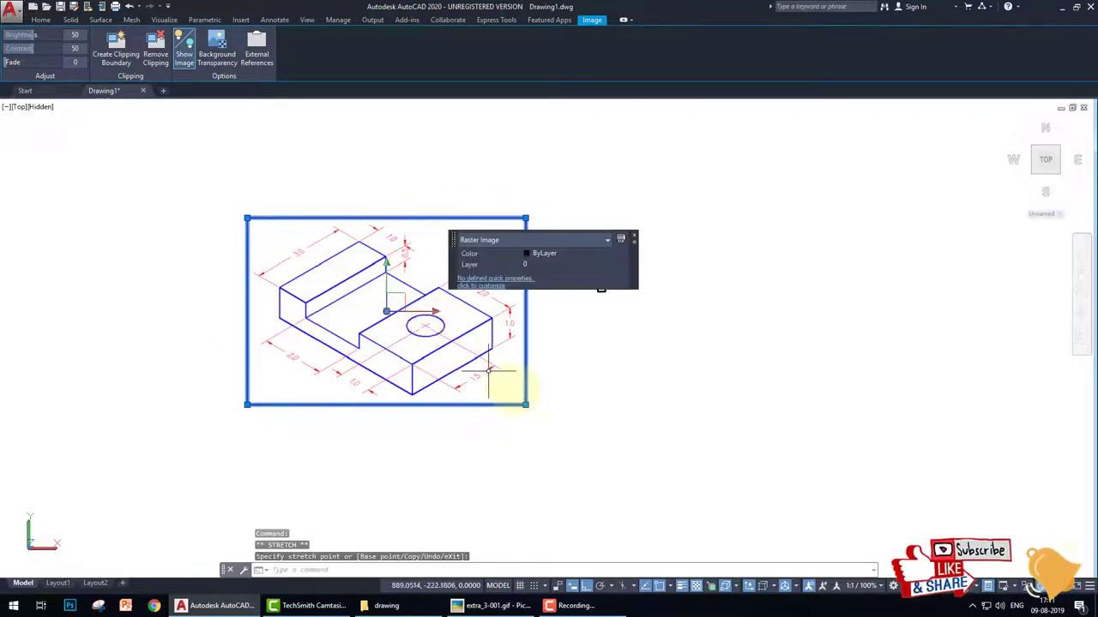
key(Escape)
key(Escape)
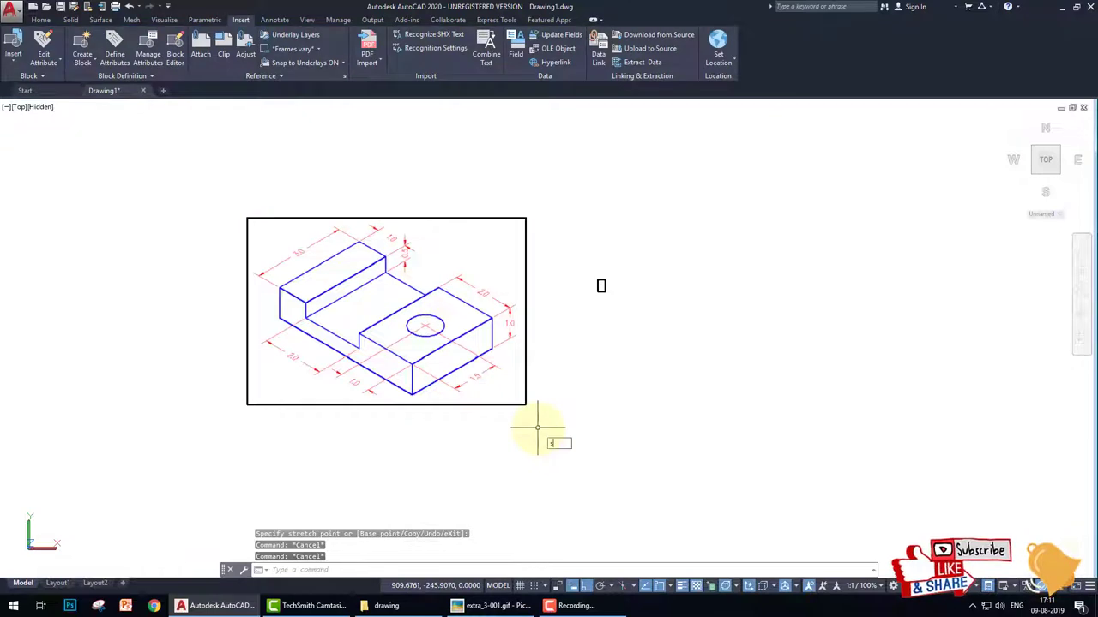
Scale the reference image down by a factor of 0.1 with SC.
text(sc)
key(Return)
click(529, 443)
click(377, 296)
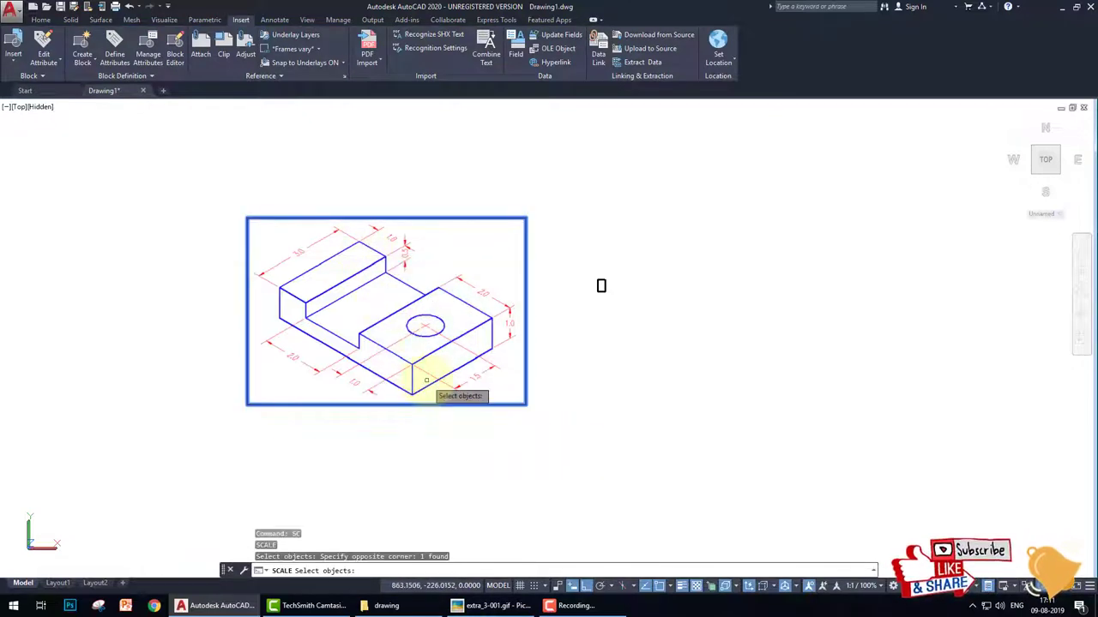
key(Return)
text(0.1)
key(Return)
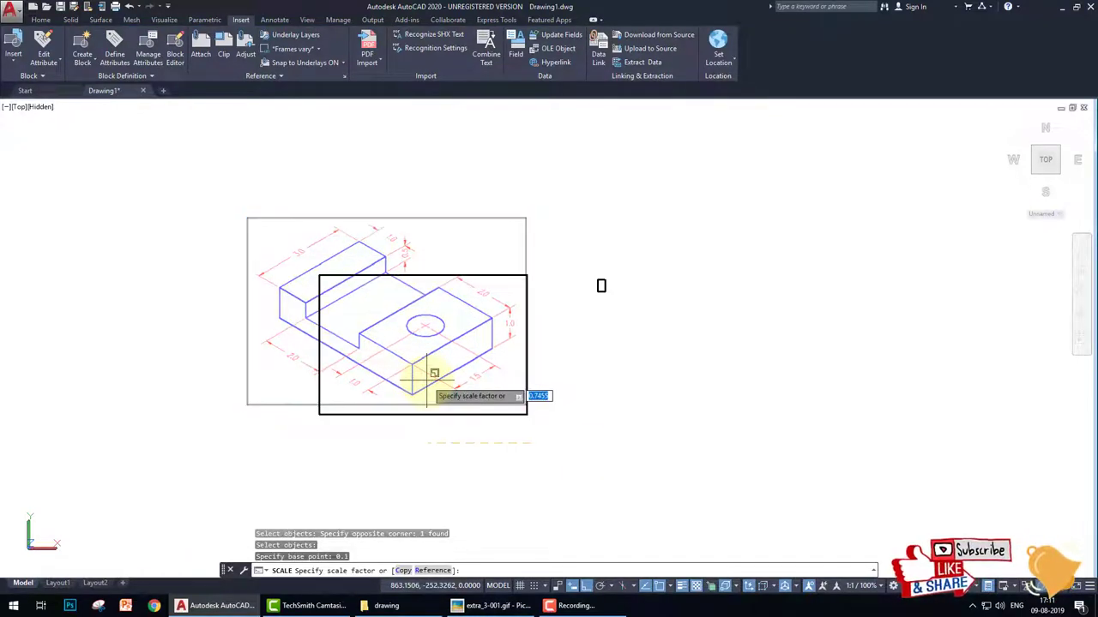
click(510, 435)
key(Escape)
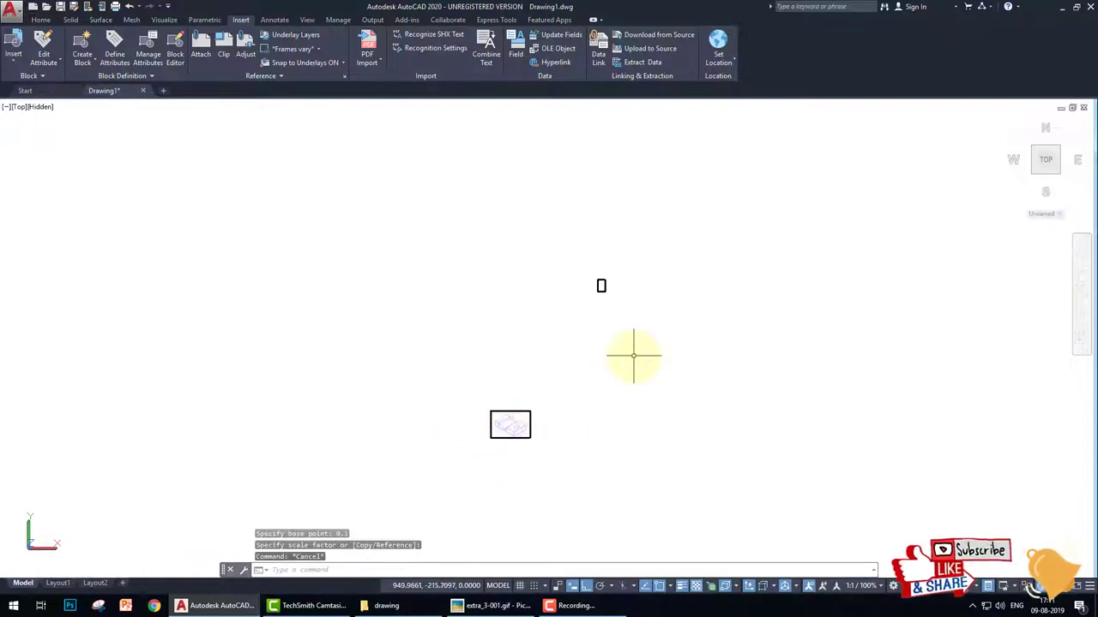
Move the small line outline to sit just right of the shrunken image, Ortho off.
text(m)
key(Return)
click(656, 338)
click(576, 237)
key(Return)
click(610, 295)
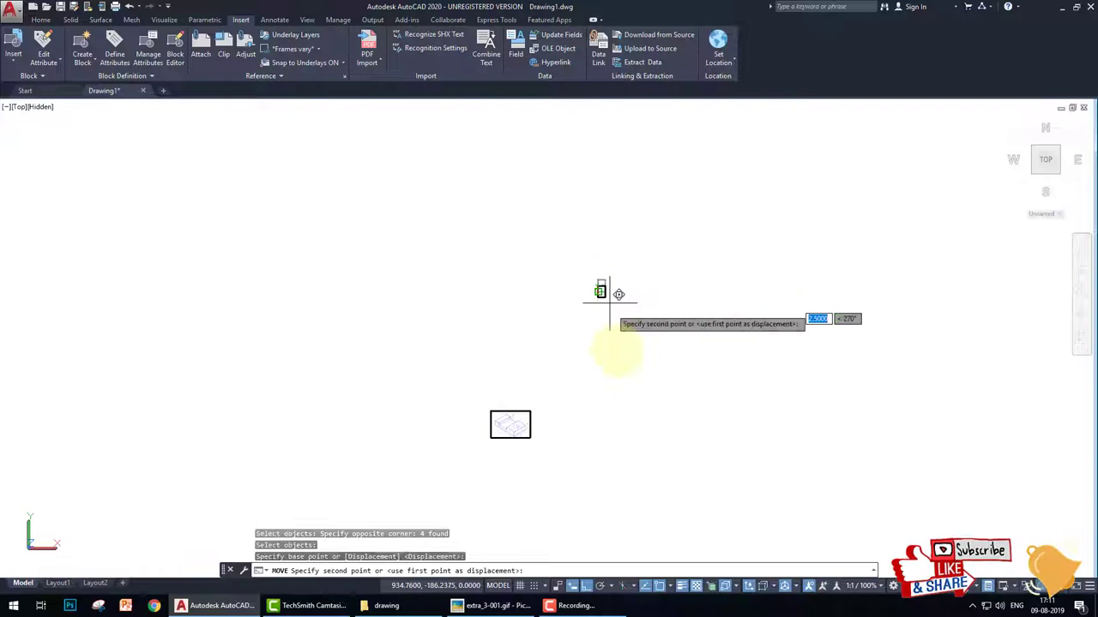
key(F8)
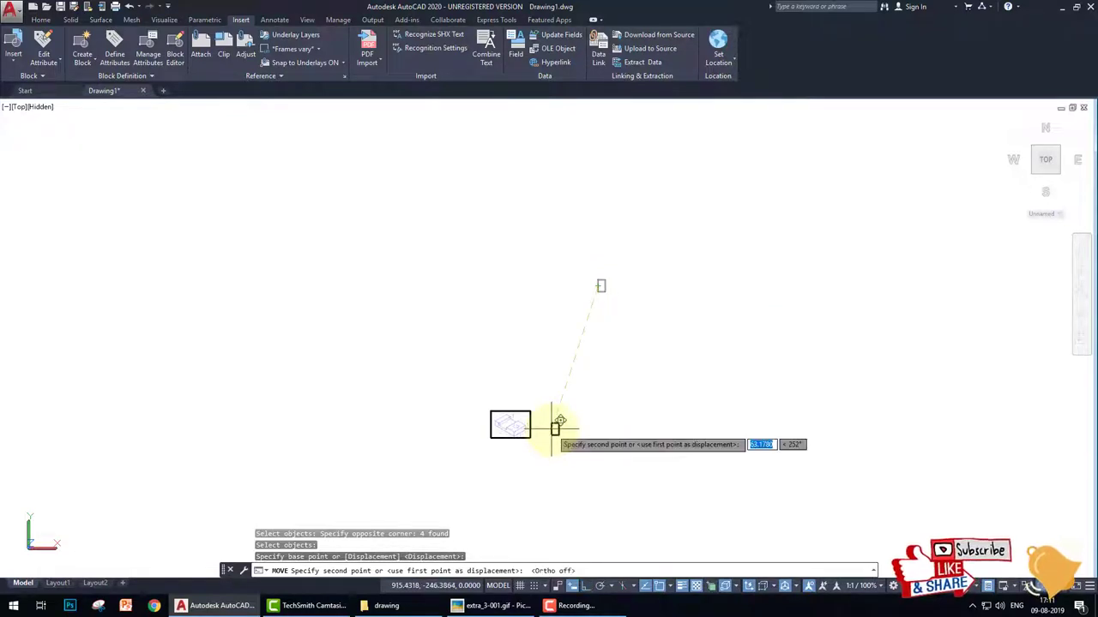
click(551, 429)
scroll(551, 429, up, 2)
scroll(497, 437, up, 8)
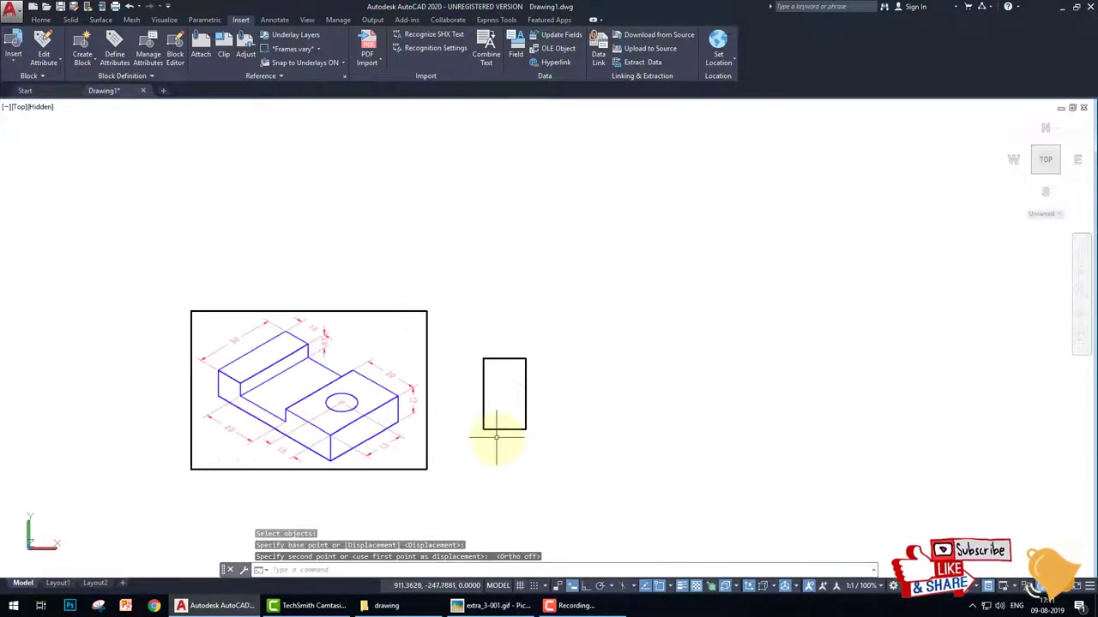
scroll(475, 454, down, 2)
middle_drag(478, 454, 576, 447)
key(Escape)
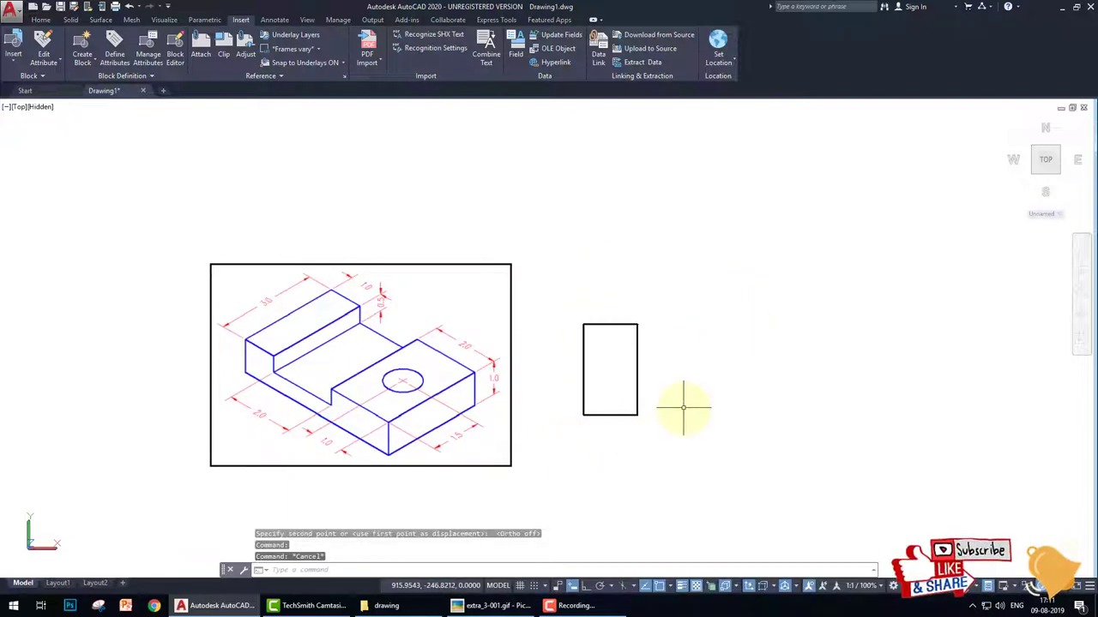
Offset the rectangle's bottom edge upward by 2 units.
text(o)
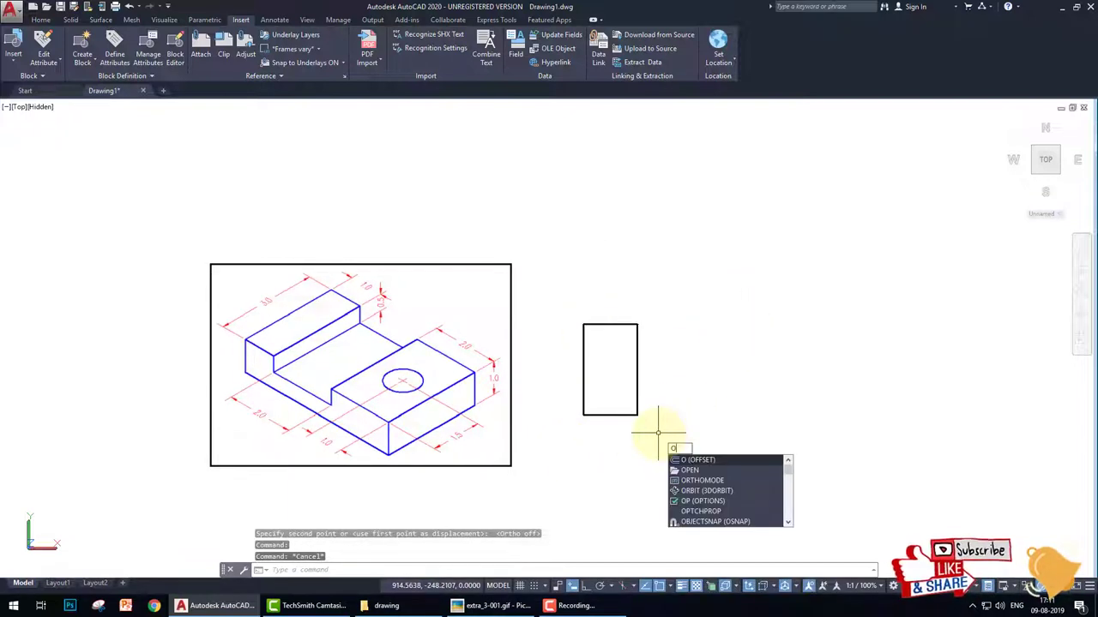
key(Return)
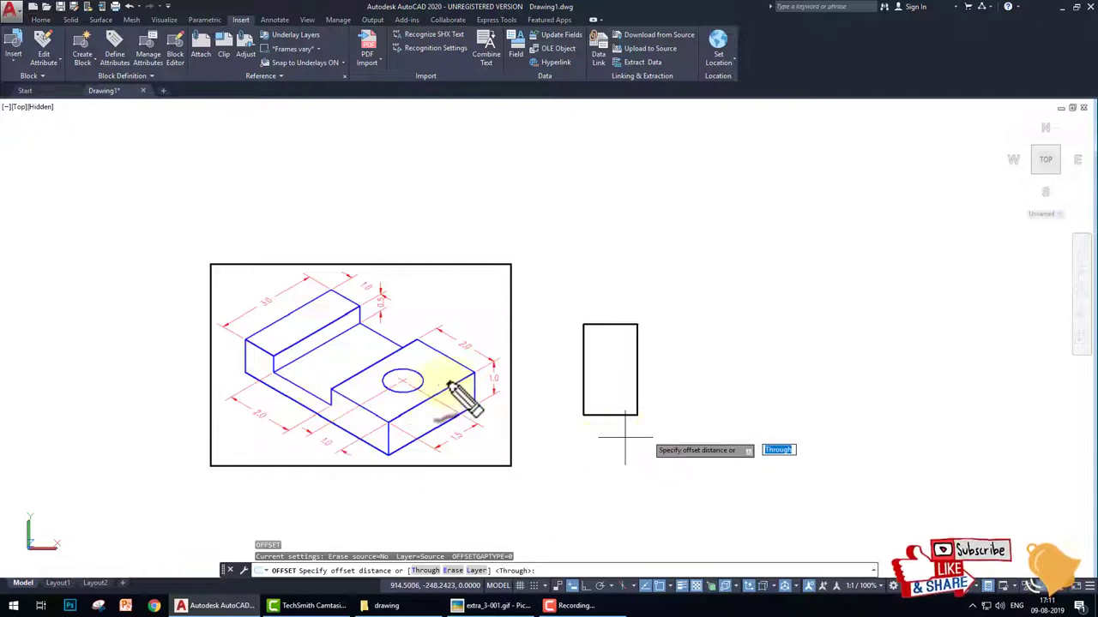
drag(336, 291, 380, 315)
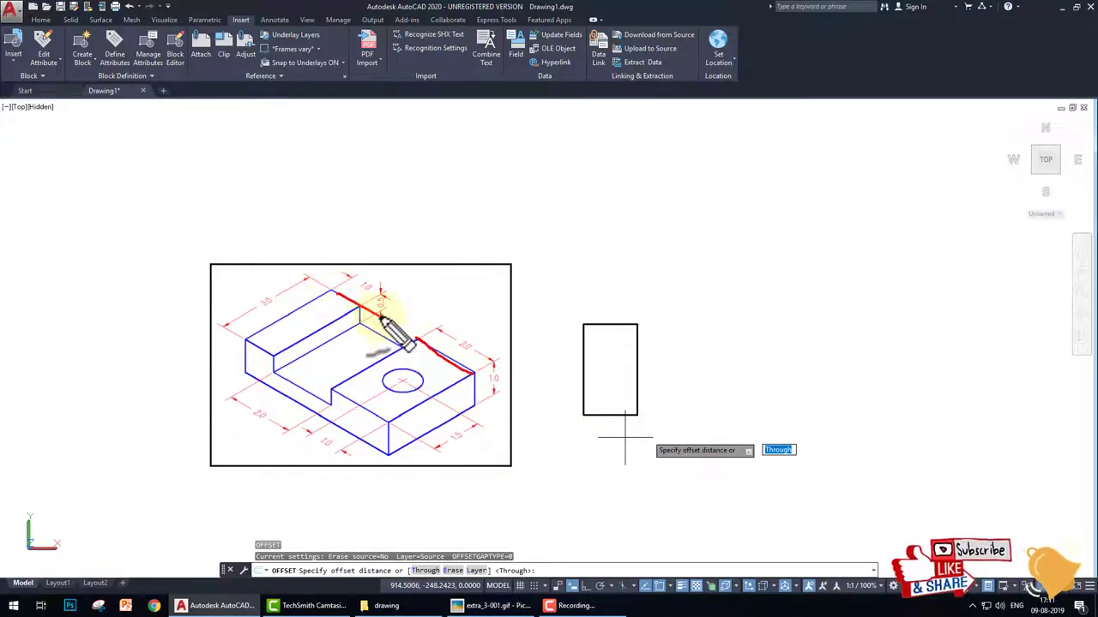
drag(468, 345, 326, 427)
key(Escape)
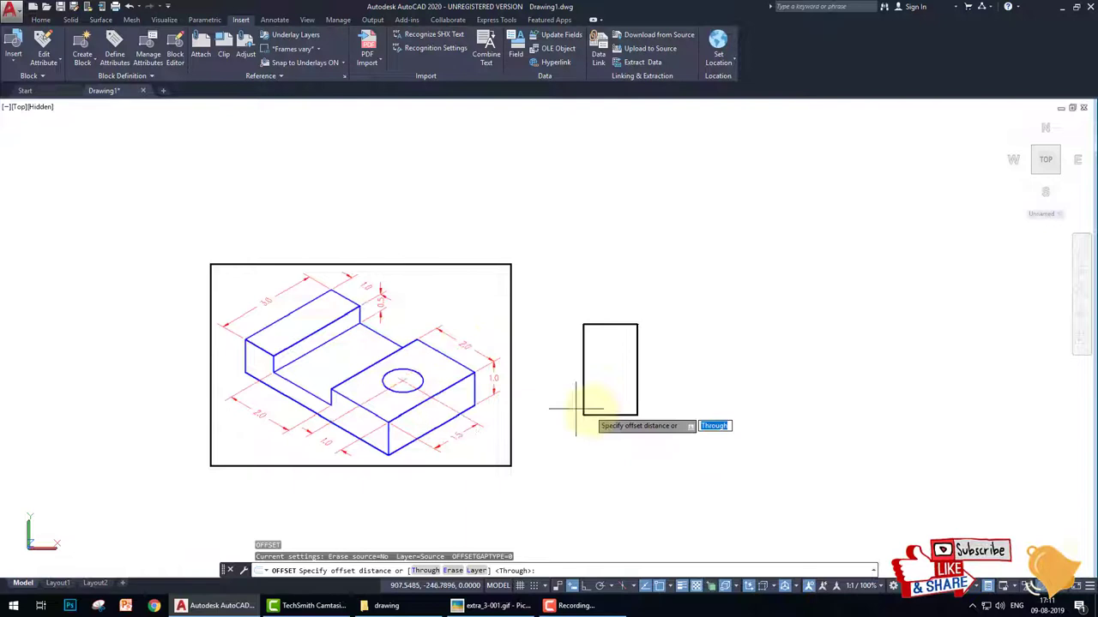
text(2)
key(Return)
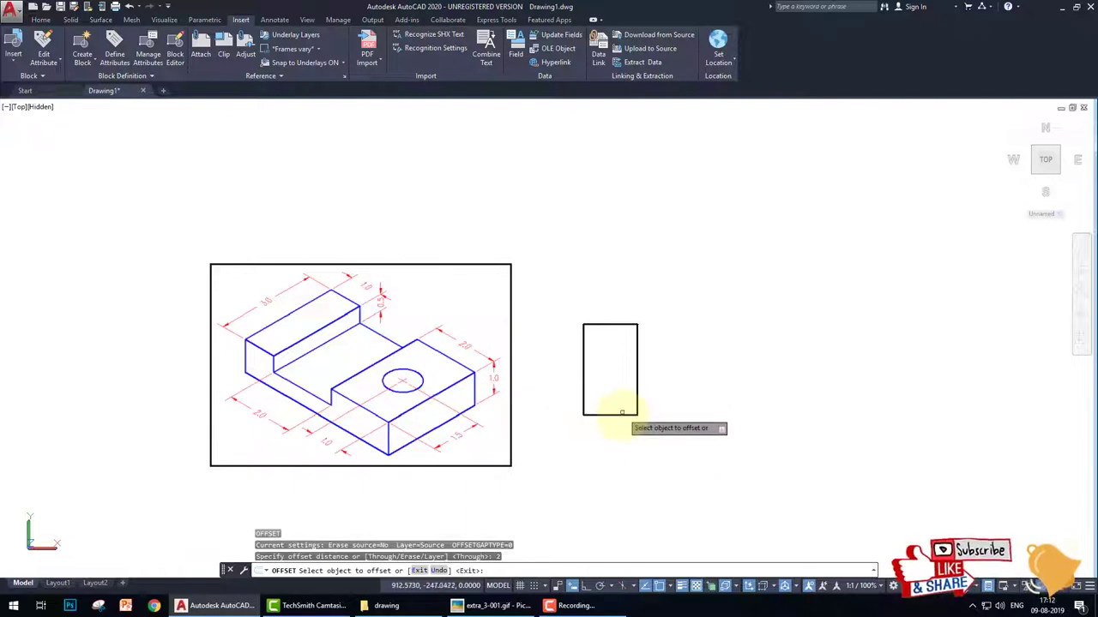
click(610, 415)
click(620, 394)
Offset the top edge downward and the bottom edge upward by 1 unit.
key(Return)
key(Return)
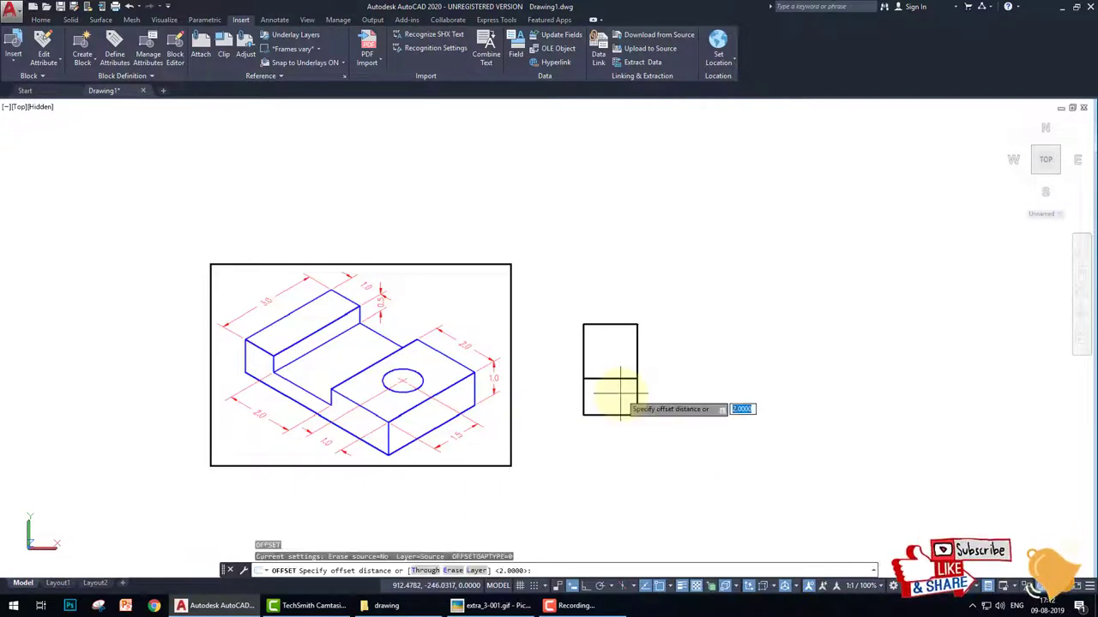
text(1)
key(Return)
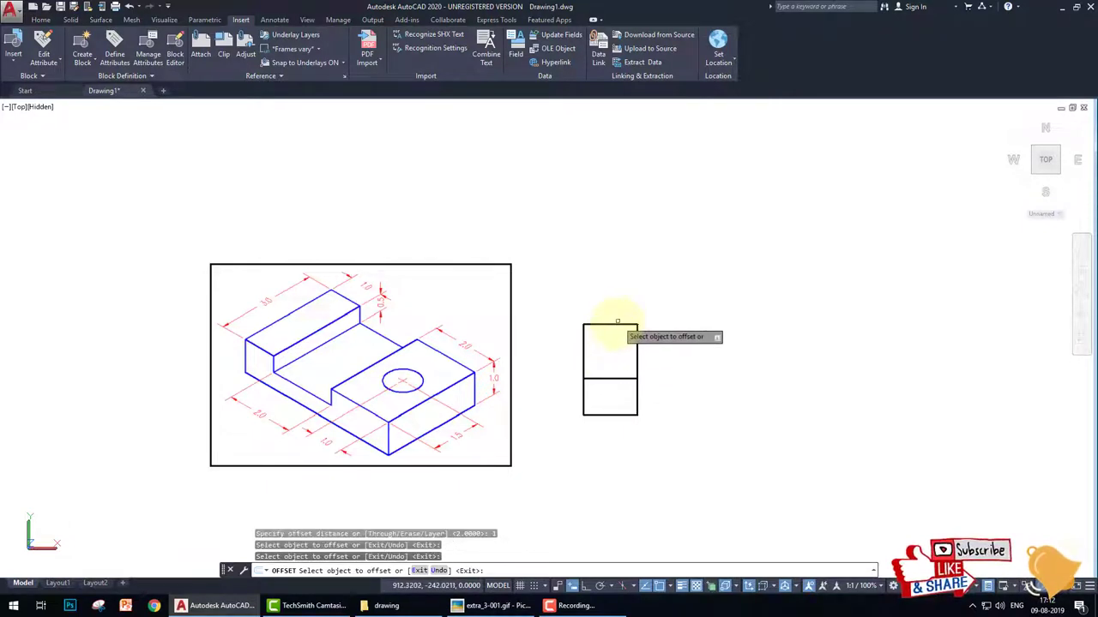
click(612, 324)
click(616, 364)
click(628, 411)
click(624, 393)
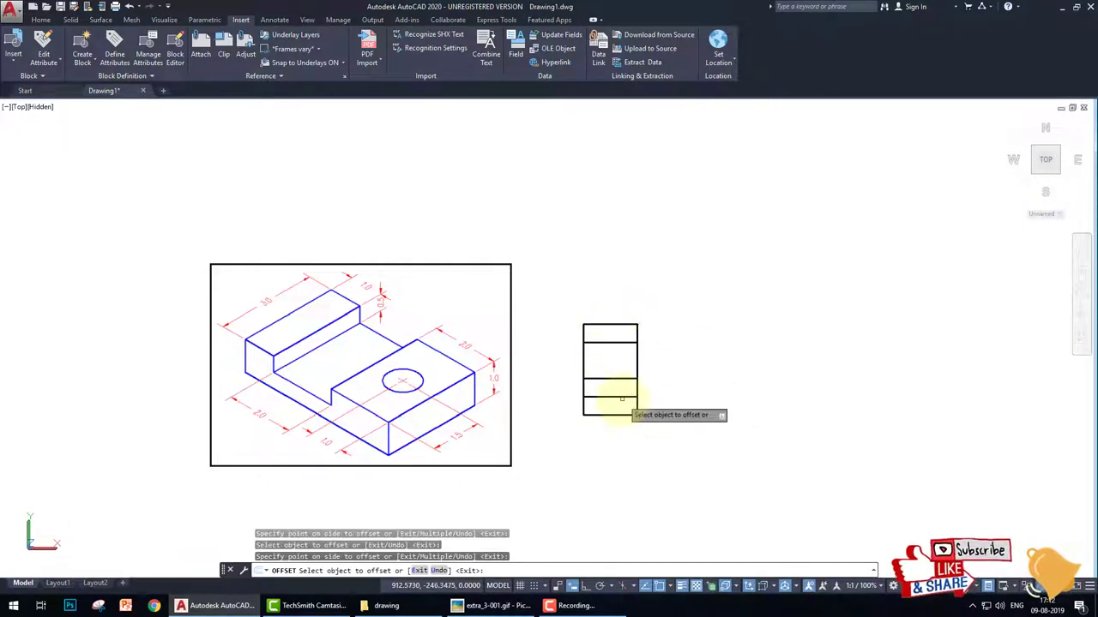
key(Escape)
Draw a circle of diameter 1 in the rectangle's lower section.
text(c)
key(Return)
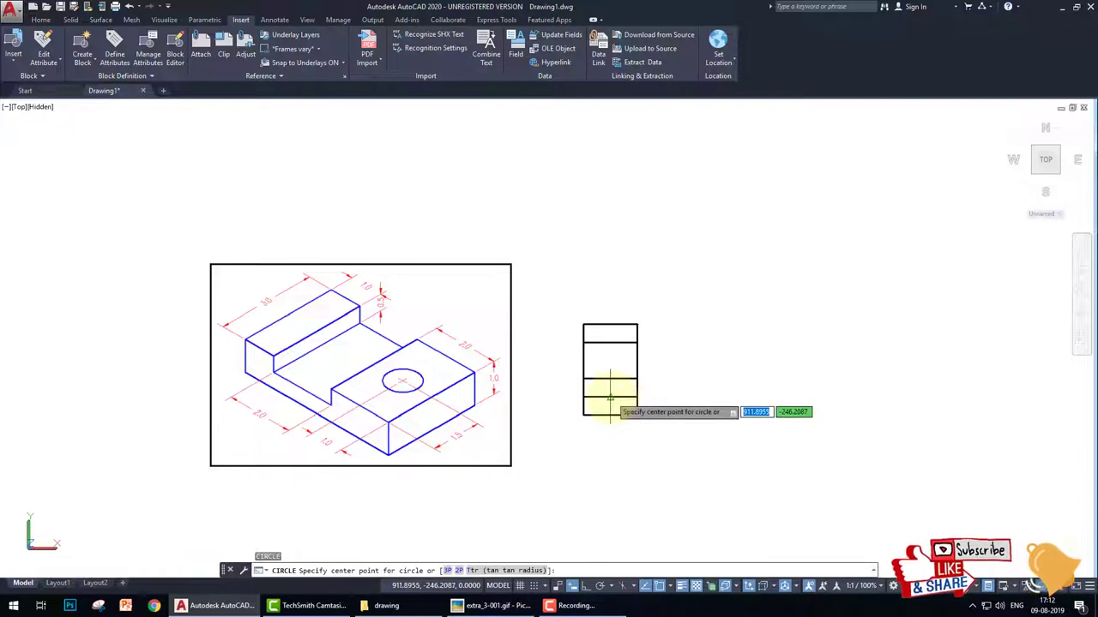
click(609, 397)
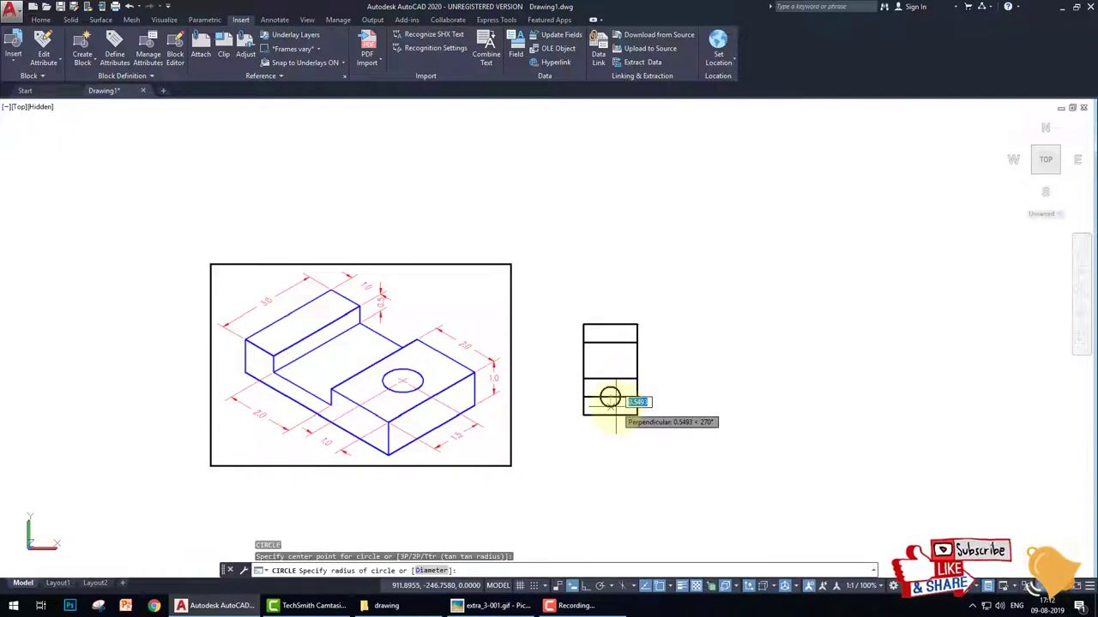
text(d)
key(Return)
text(1)
key(Return)
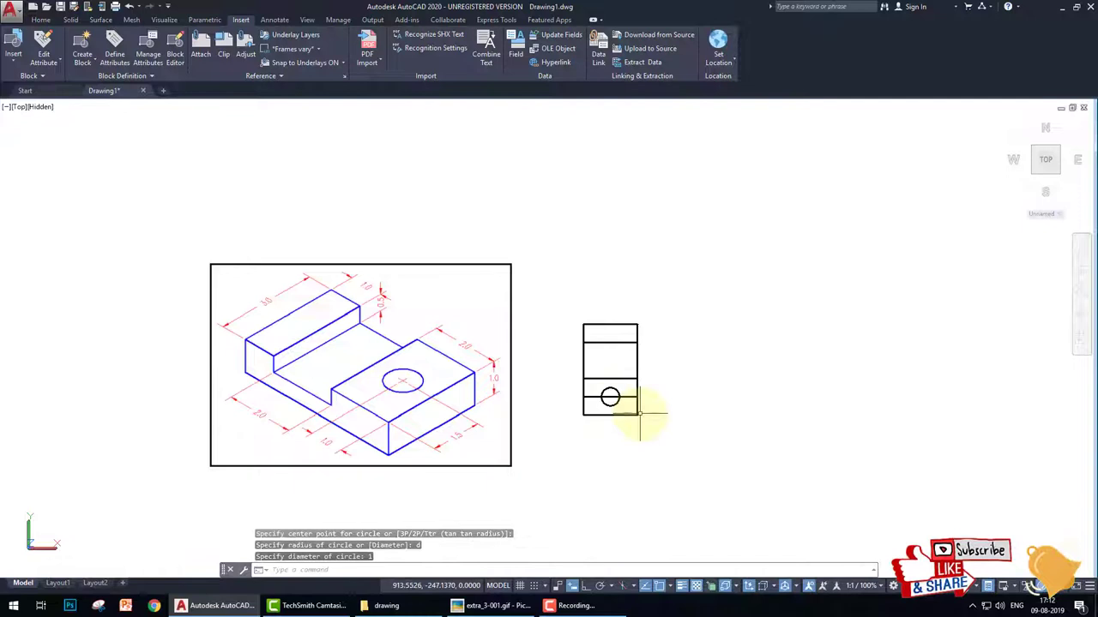
Erase the offset guide line running through the circle.
key(Return)
click(638, 410)
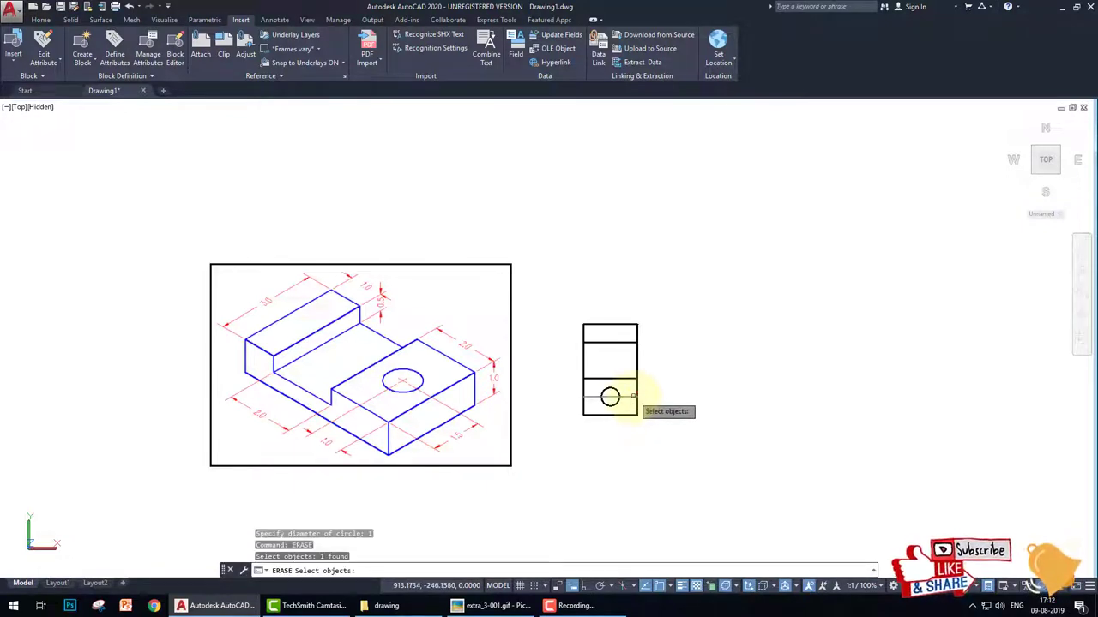
key(Escape)
key(Escape)
text(e)
key(Return)
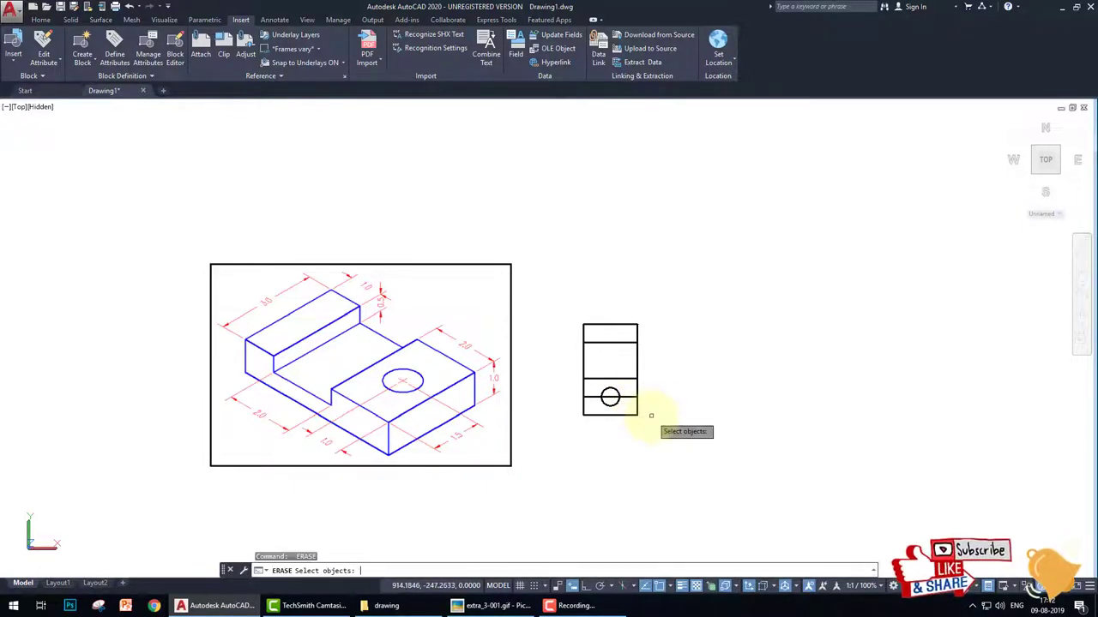
click(616, 393)
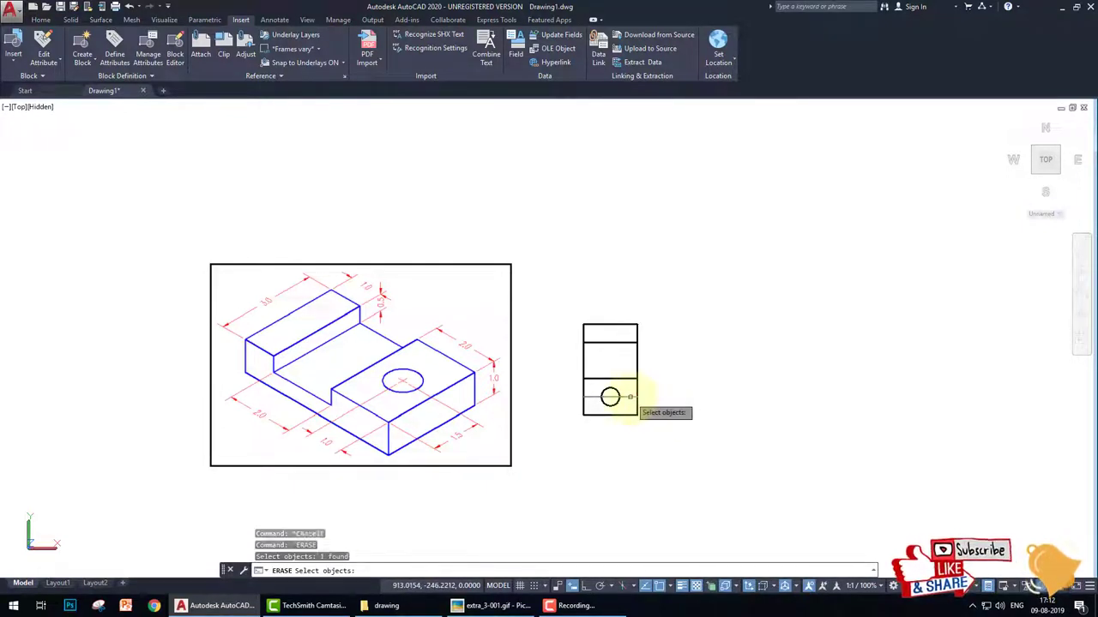
Switch to the South-West Isometric view and frame the rectangle sketch.
click(19, 107)
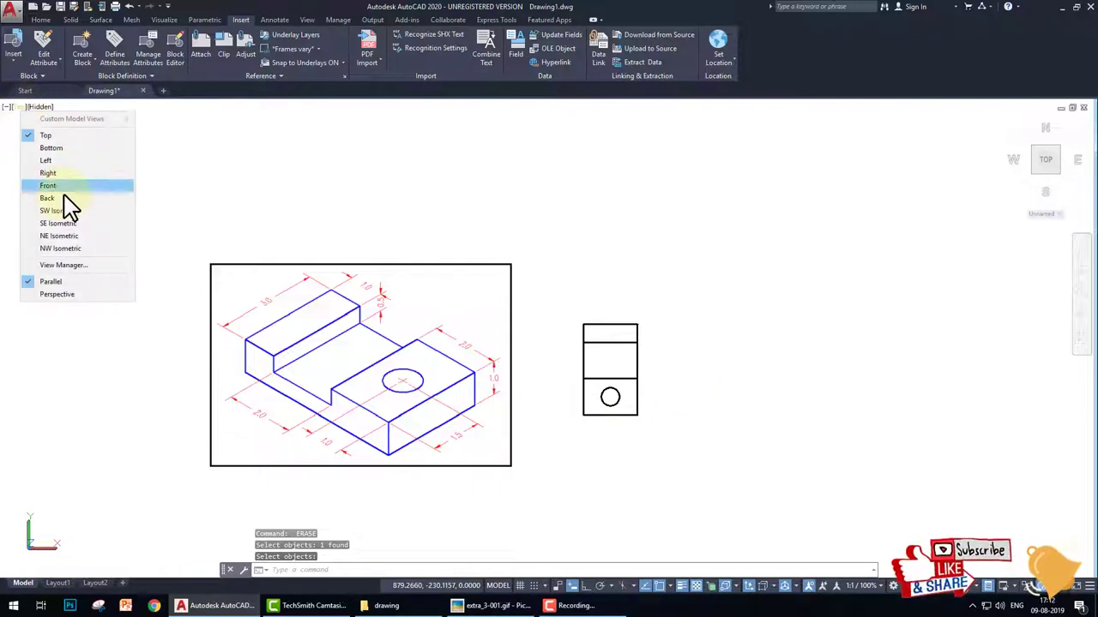
click(103, 211)
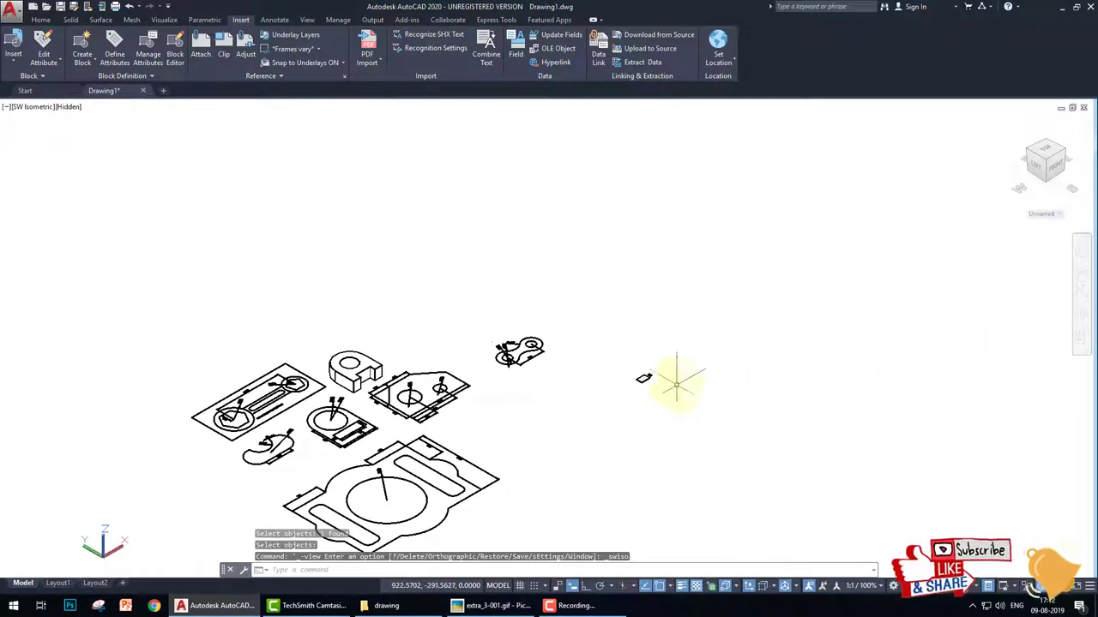
scroll(676, 383, up, 6)
middle_drag(318, 294, 490, 343)
scroll(549, 369, up, 3)
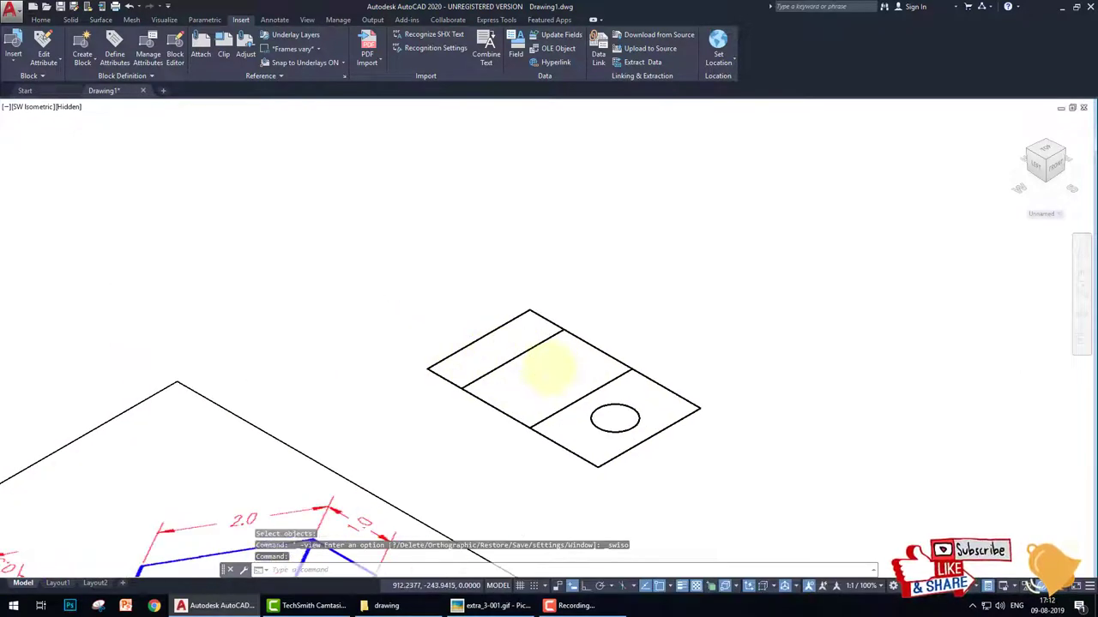
scroll(549, 367, down, 2)
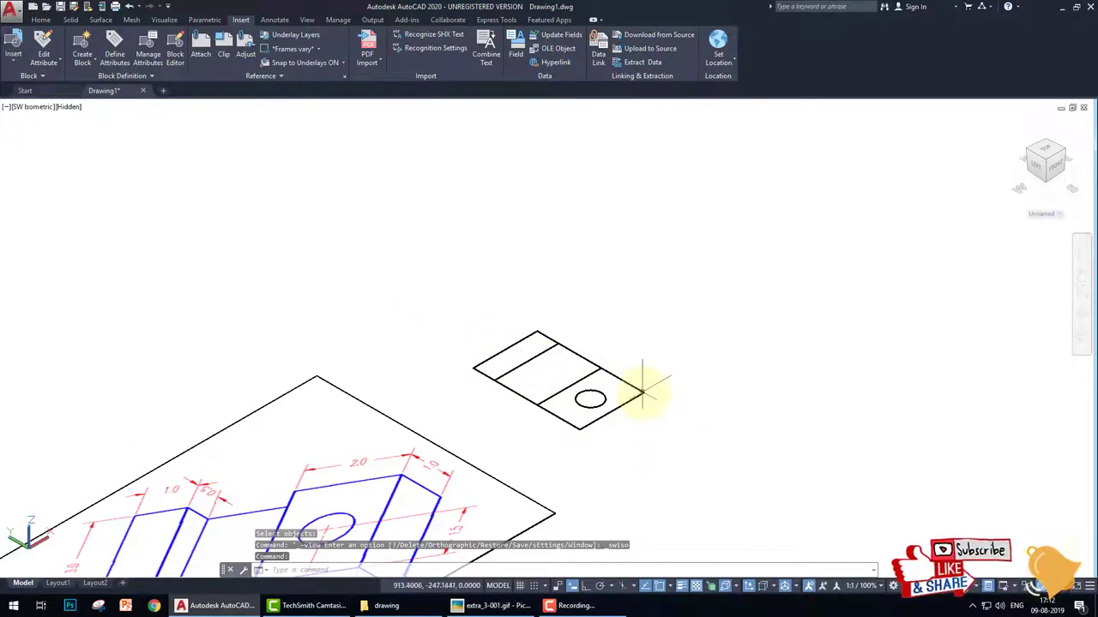
Join the flat outline's lines into a single polyline with JOIN.
text(join)
key(Return)
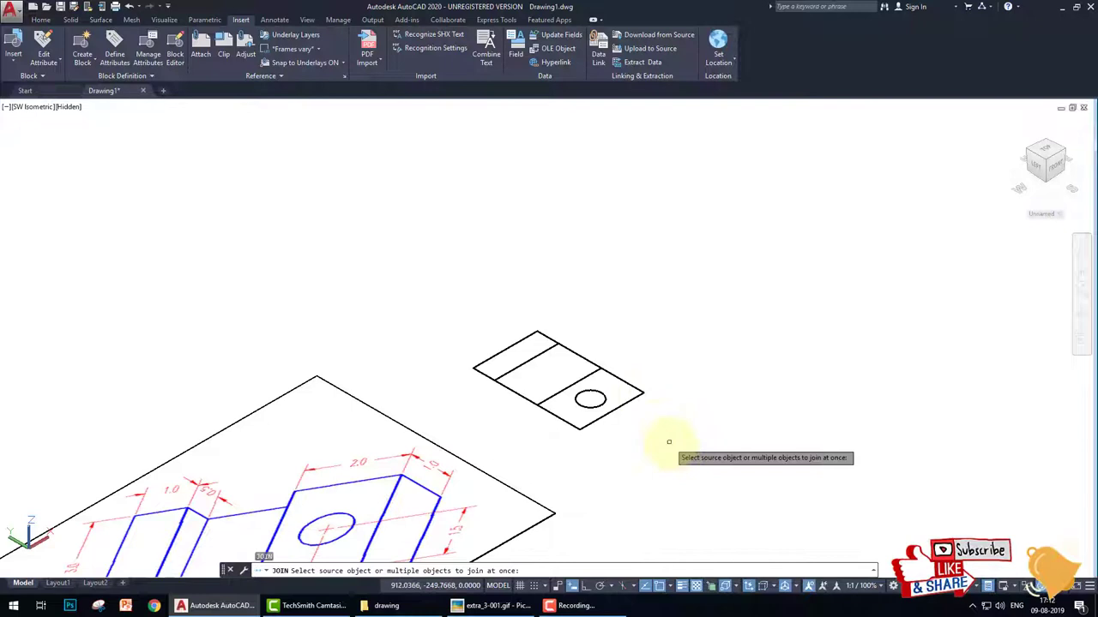
click(669, 442)
click(498, 297)
key(Return)
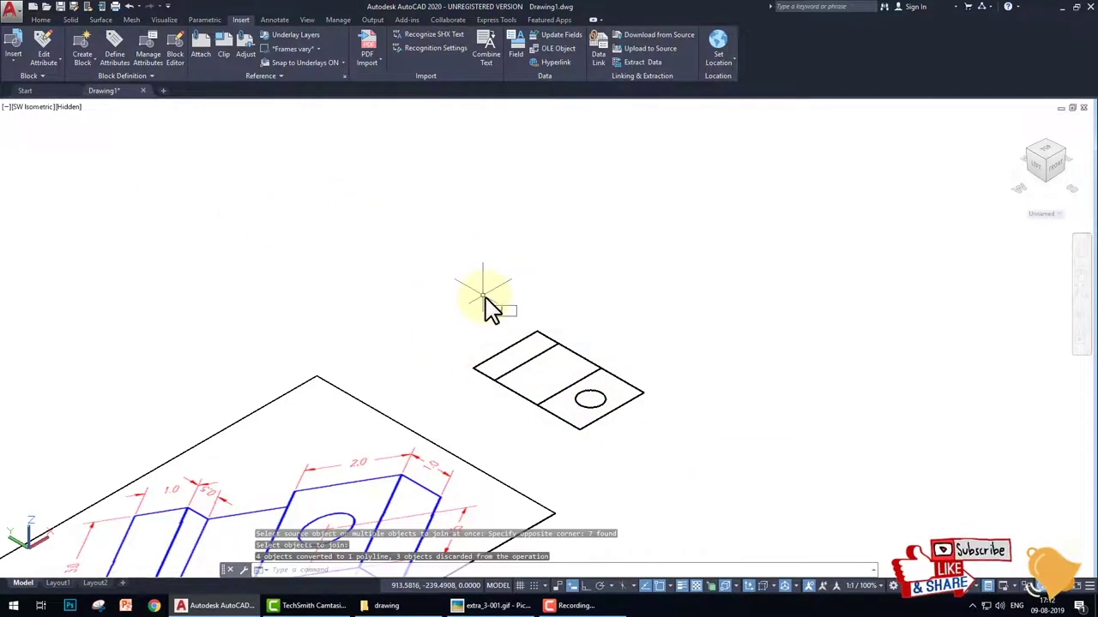
Extrude the outline and circle profiles to a height of 1.
text(ext)
key(Return)
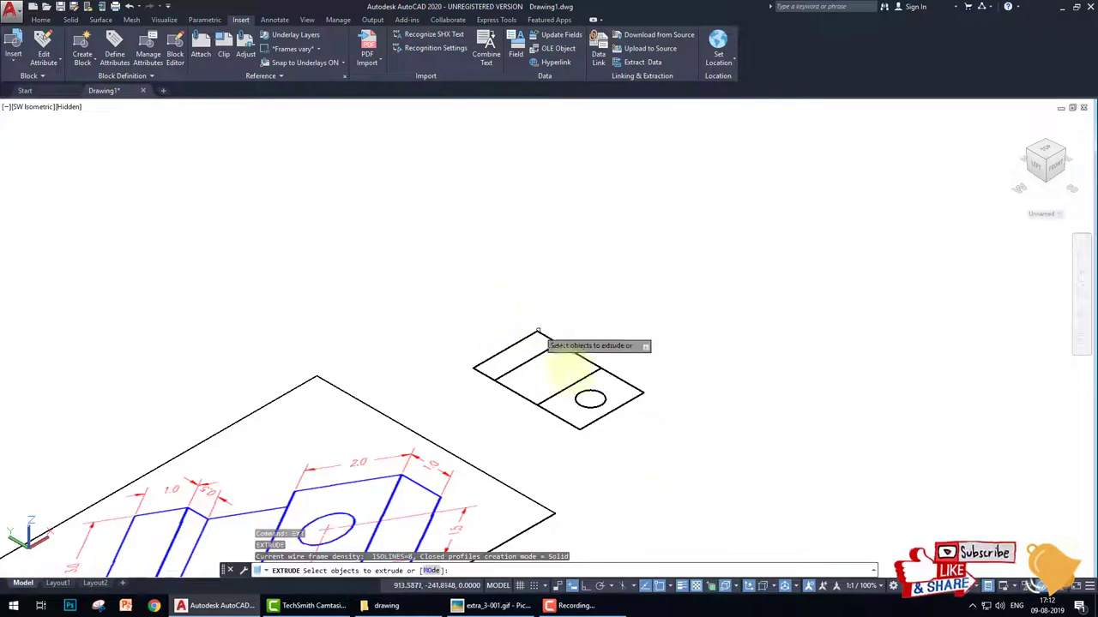
click(656, 444)
click(473, 289)
key(Return)
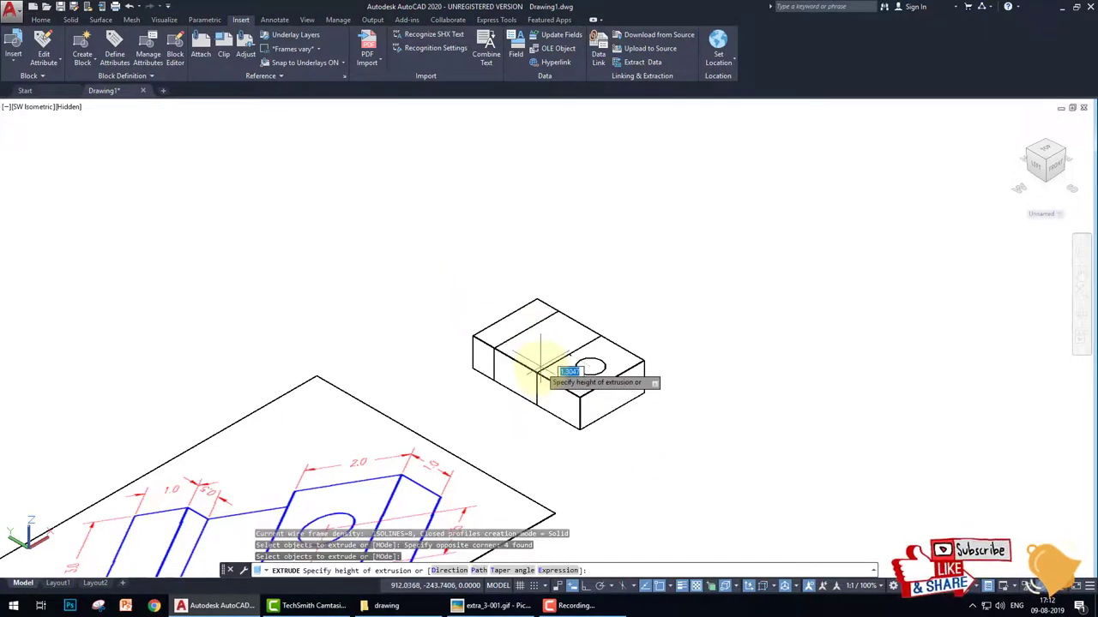
text(1)
key(Return)
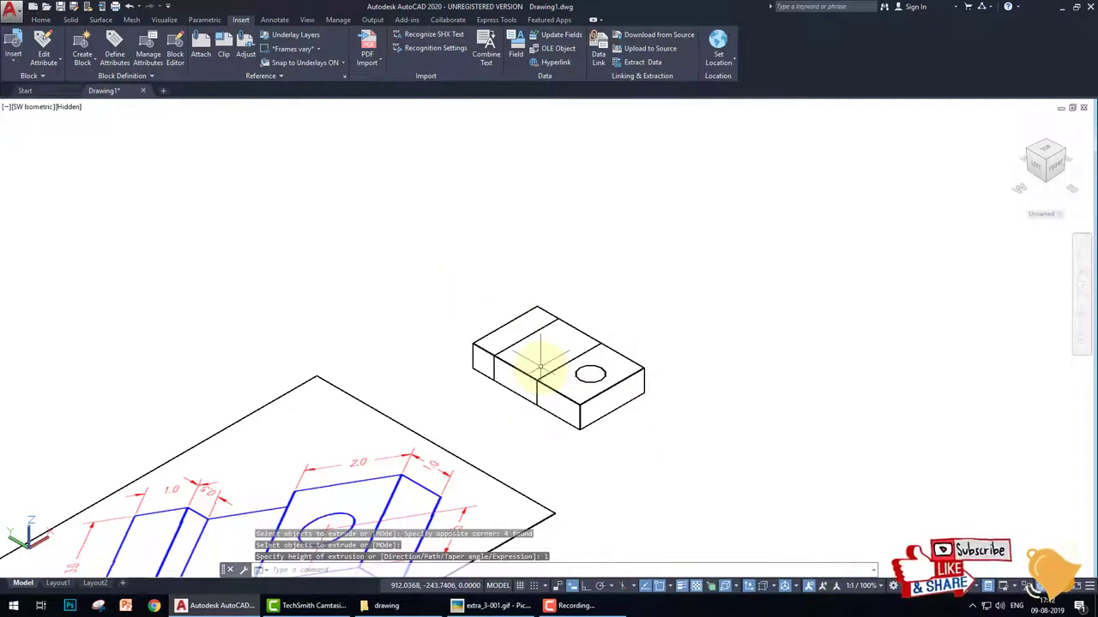
Presspull the middle top strip of the block down 0.5 to form a recessed channel.
click(40, 19)
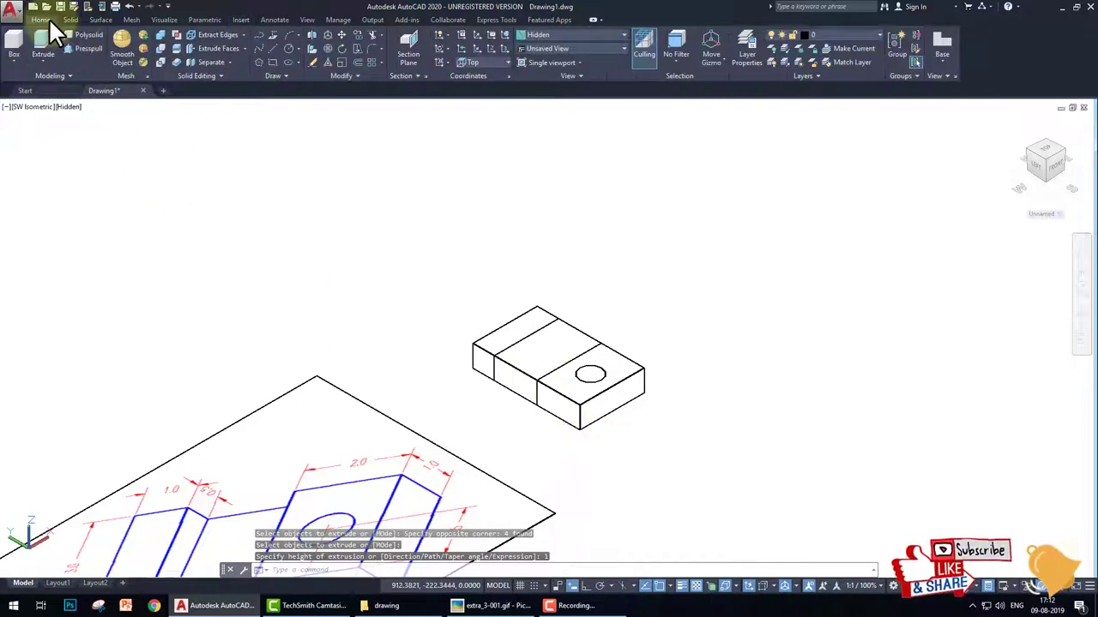
click(82, 49)
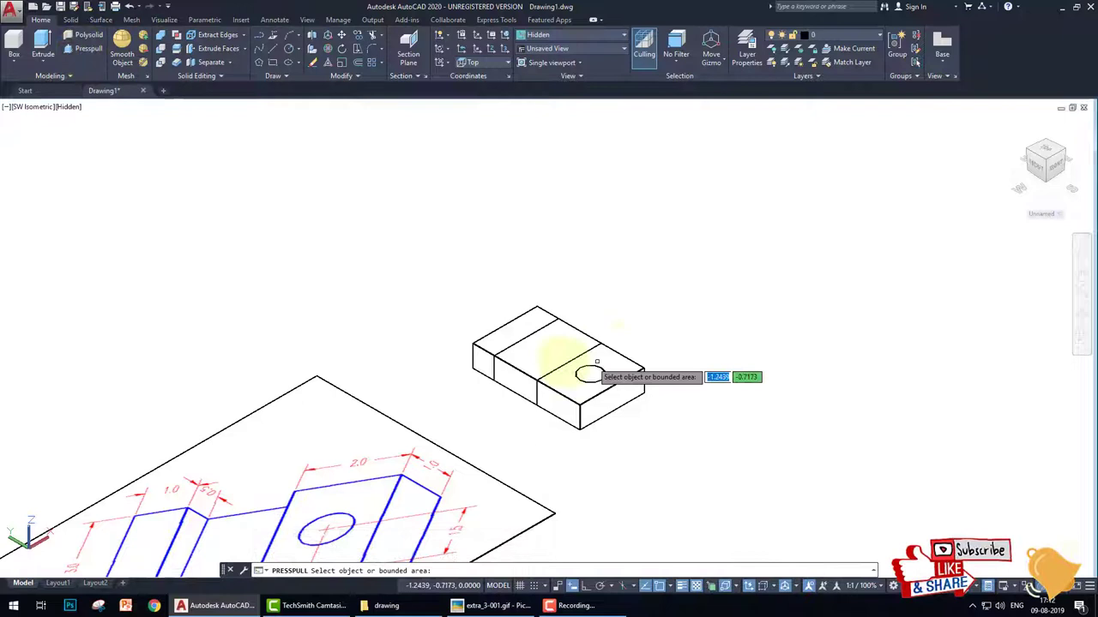
click(553, 358)
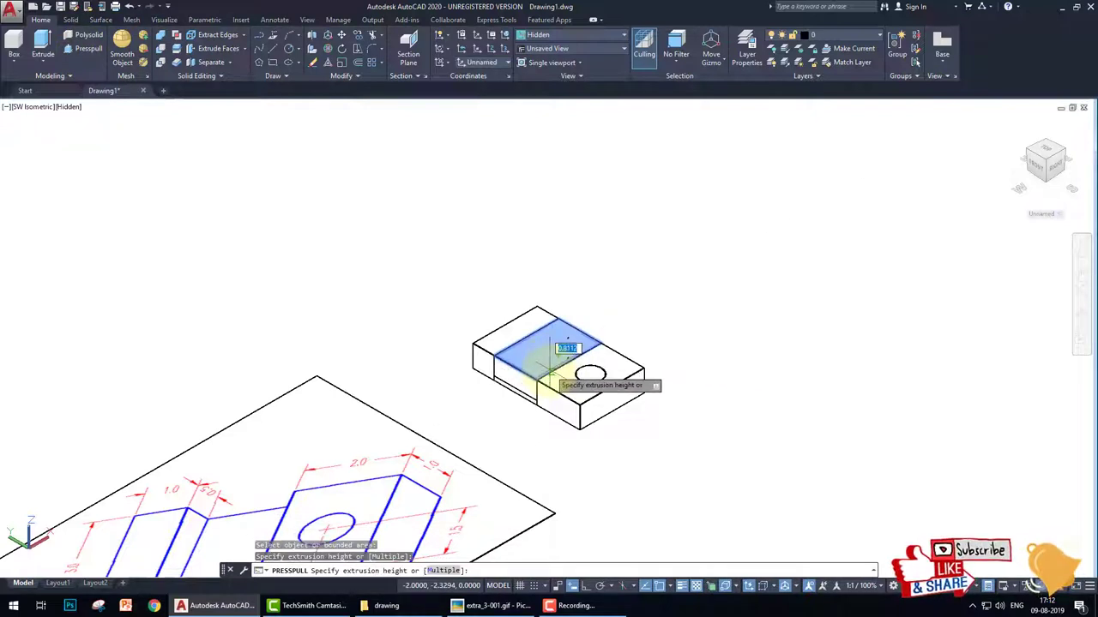
text(0.5)
key(Return)
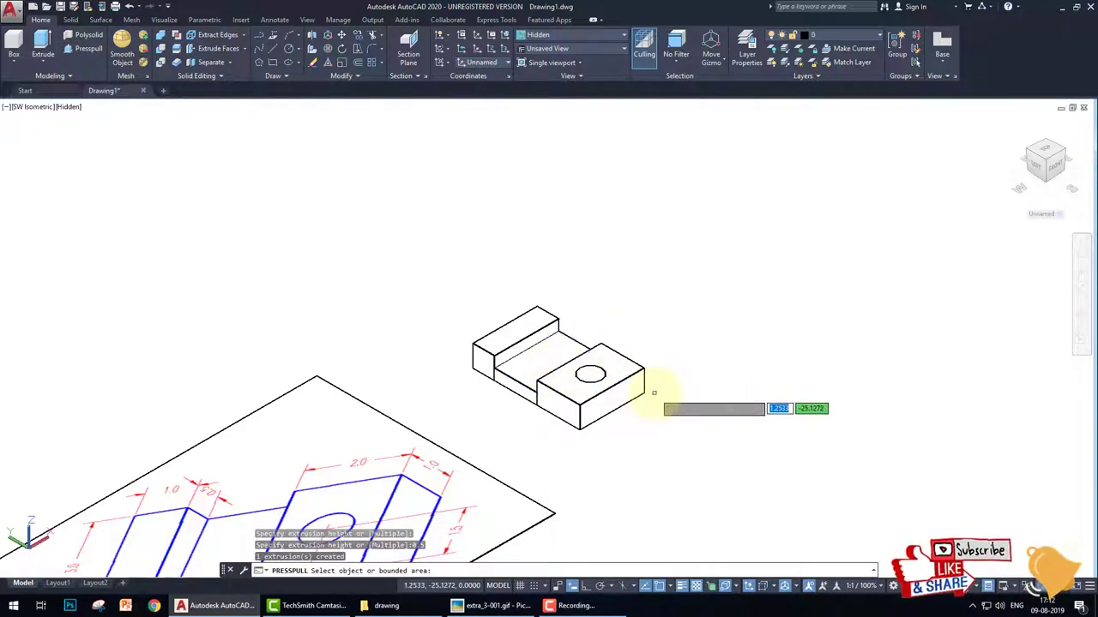
key(Return)
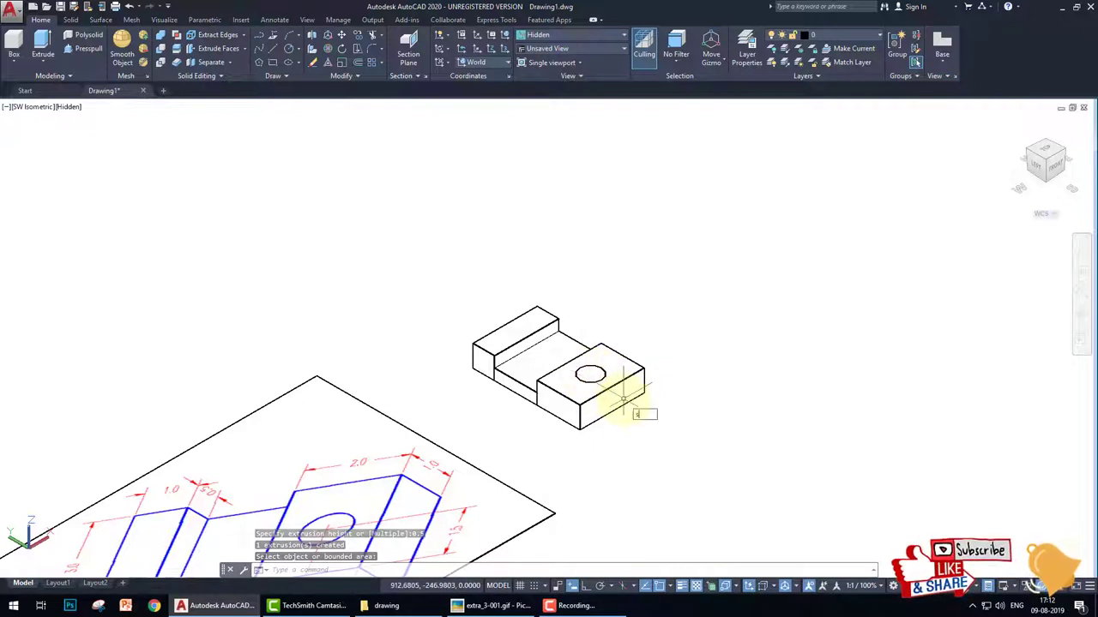
Subtract the cylinder from the stepped block to cut a round hole through its raised end.
text(ub)
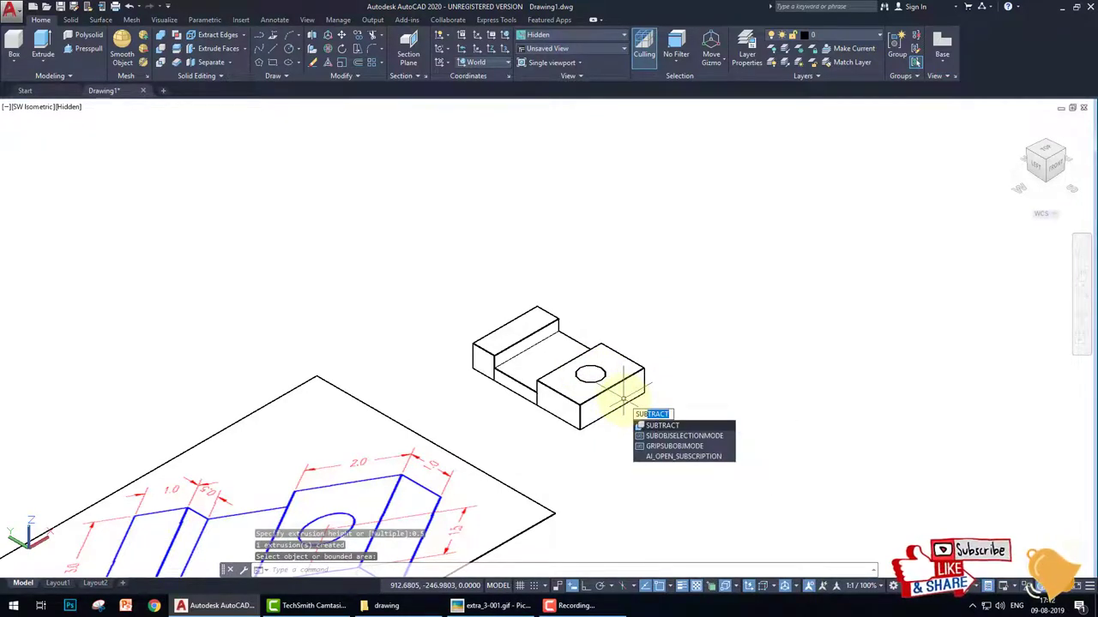
key(Return)
click(616, 384)
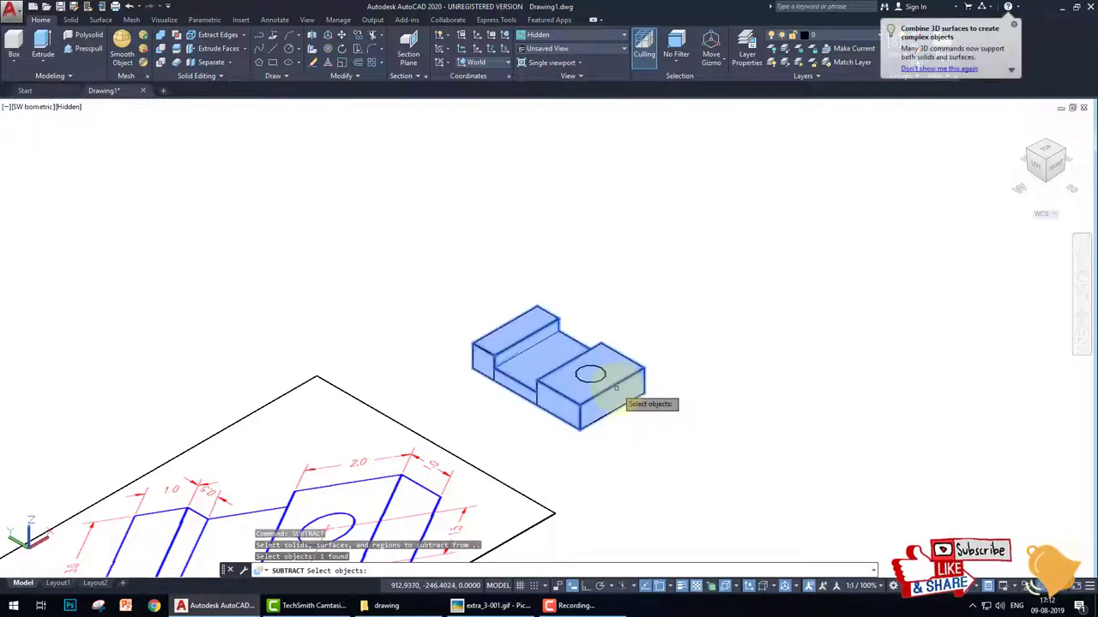
key(Return)
click(591, 378)
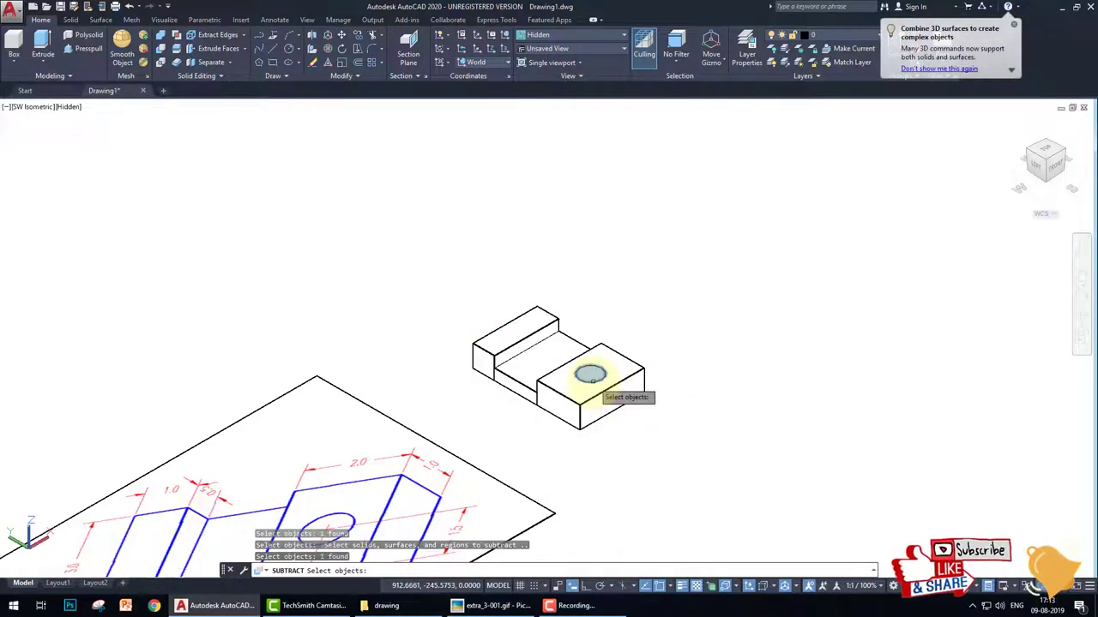
key(Return)
scroll(583, 382, up, 2)
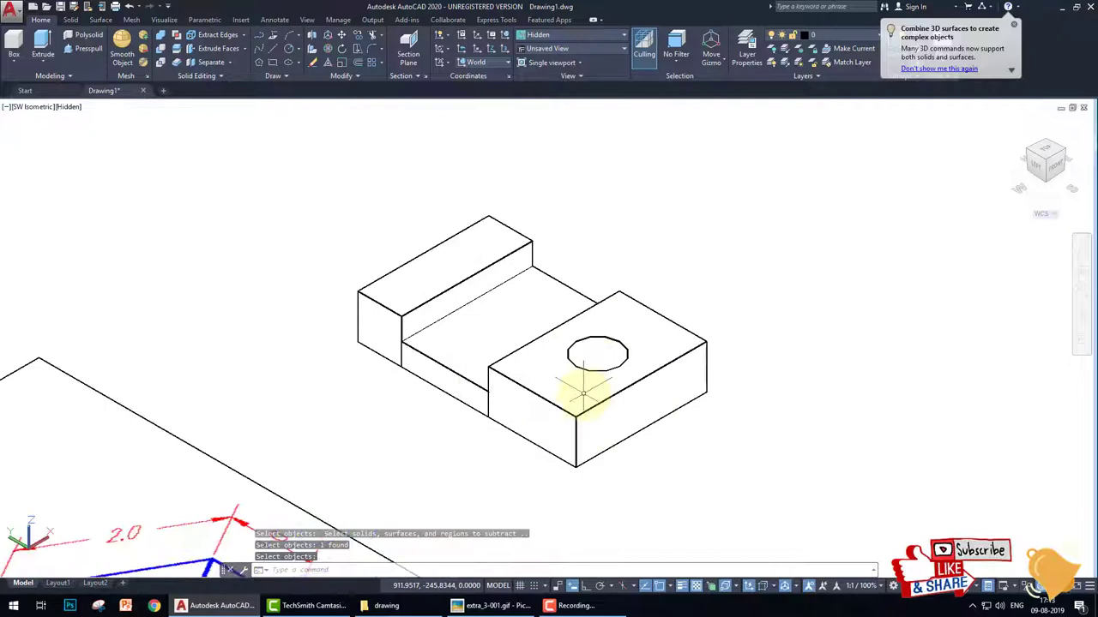
scroll(625, 395, down, 3)
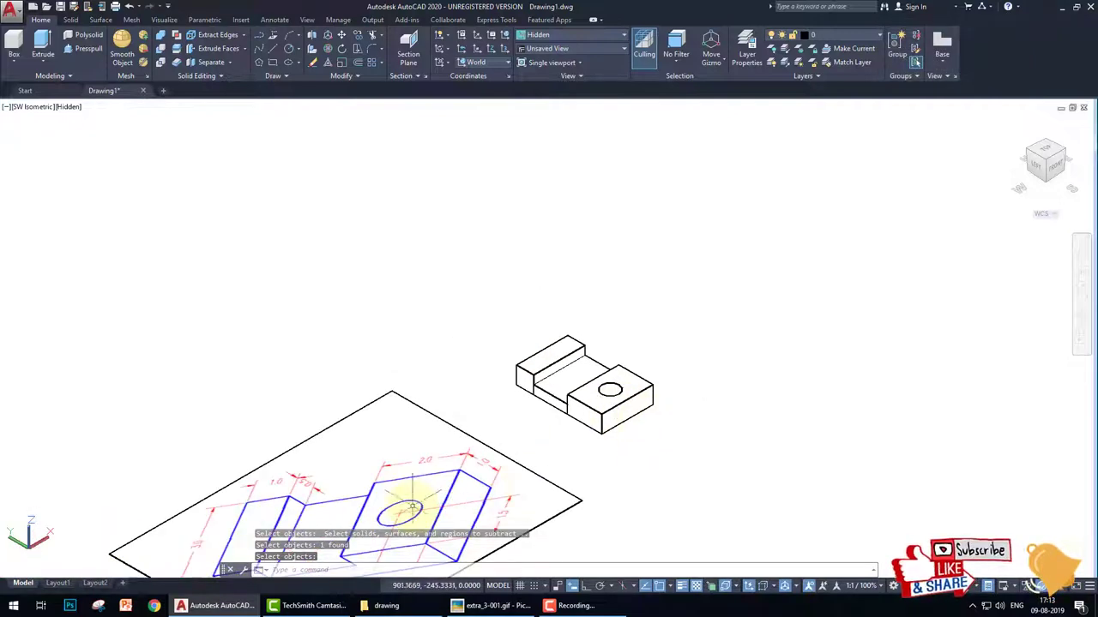
middle_drag(413, 507, 442, 397)
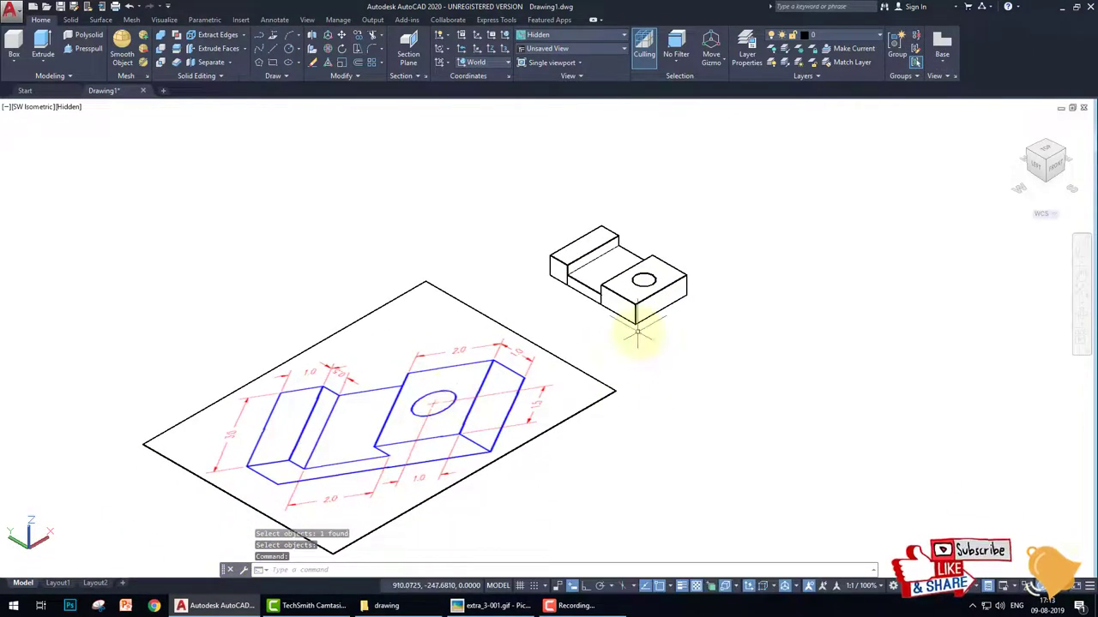
scroll(677, 245, up, 3)
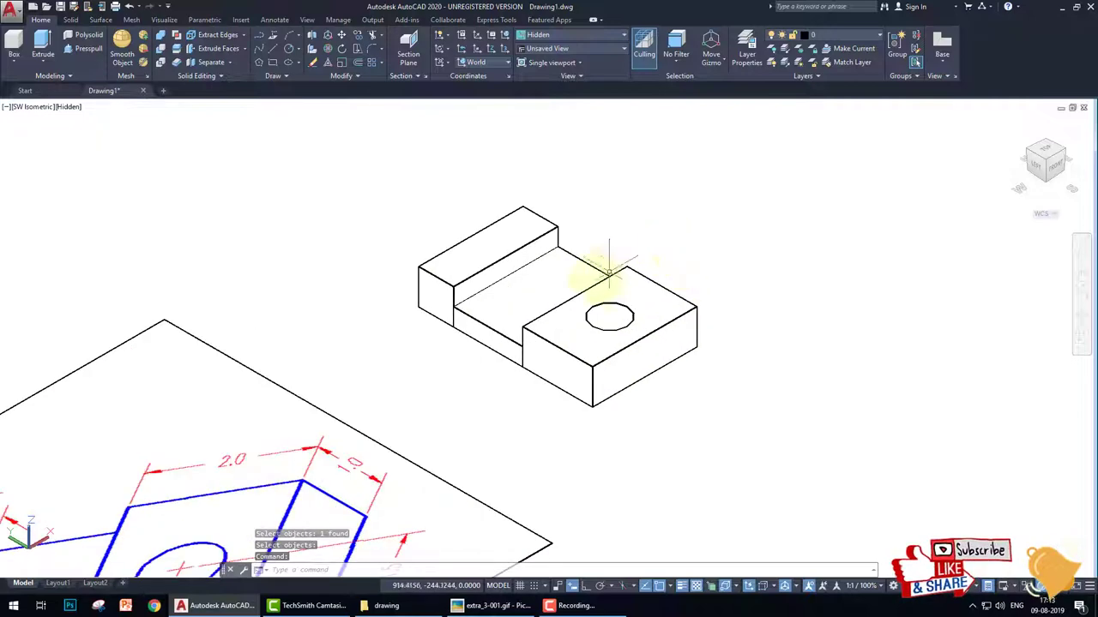
click(66, 107)
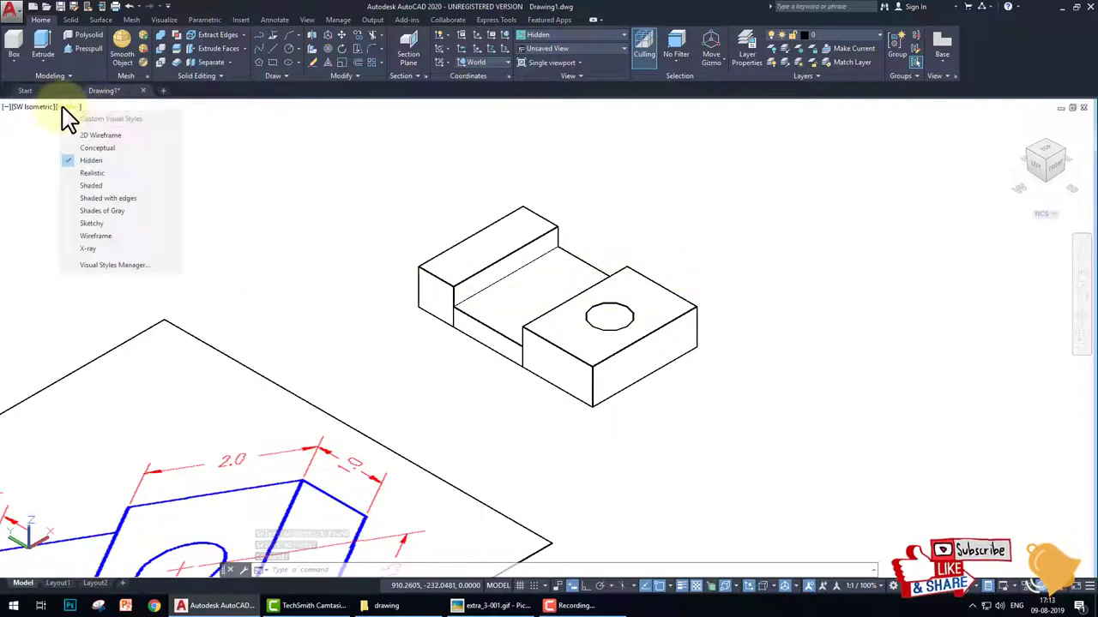
click(101, 136)
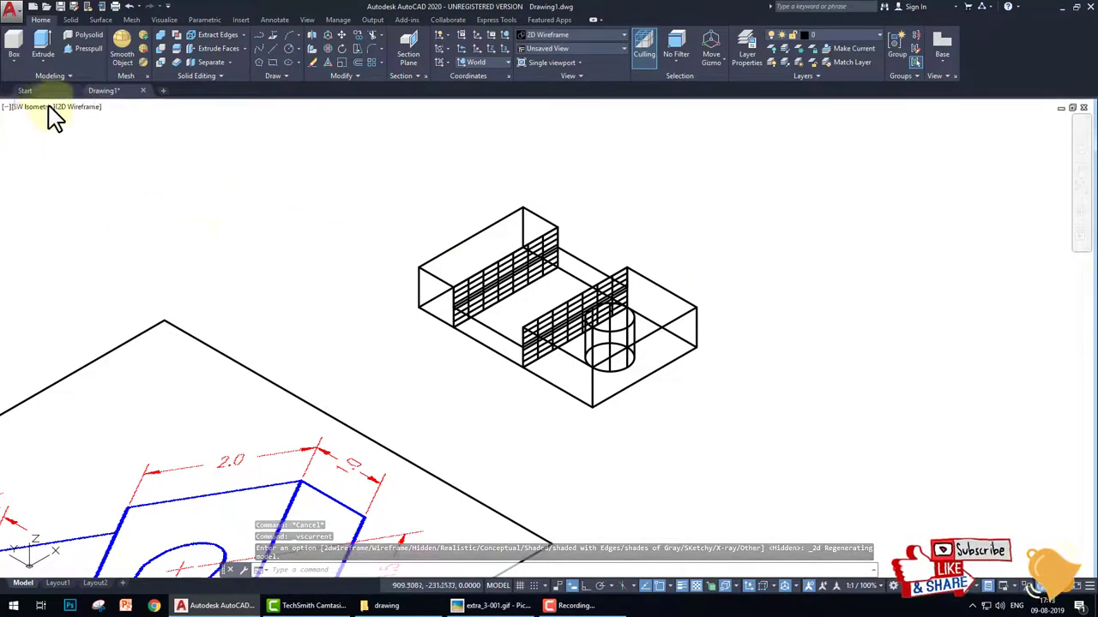
click(75, 107)
click(107, 148)
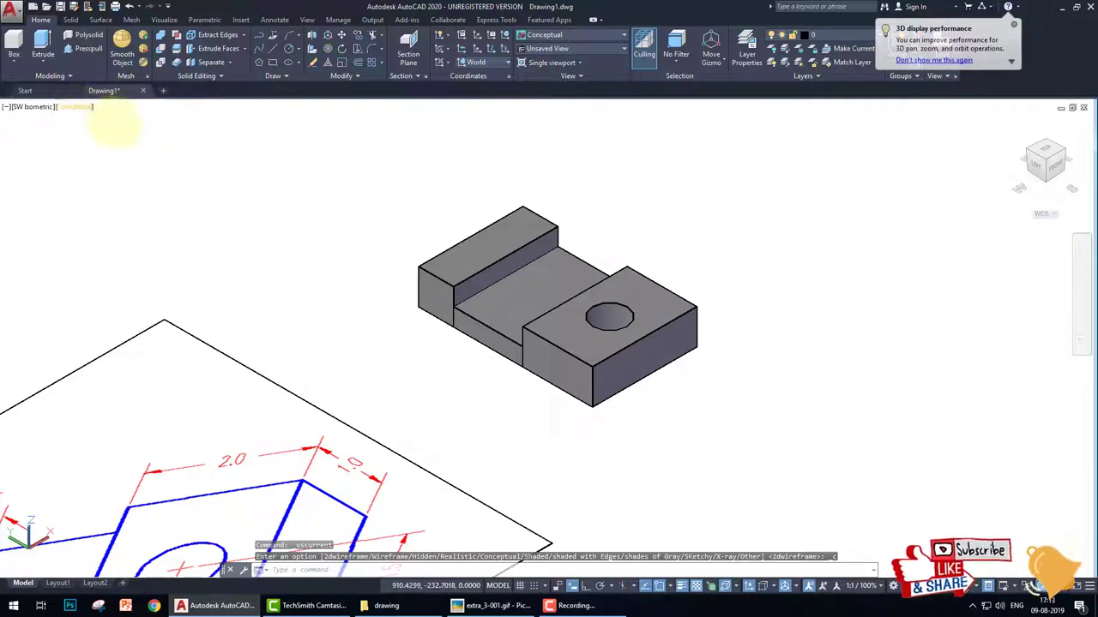
click(78, 110)
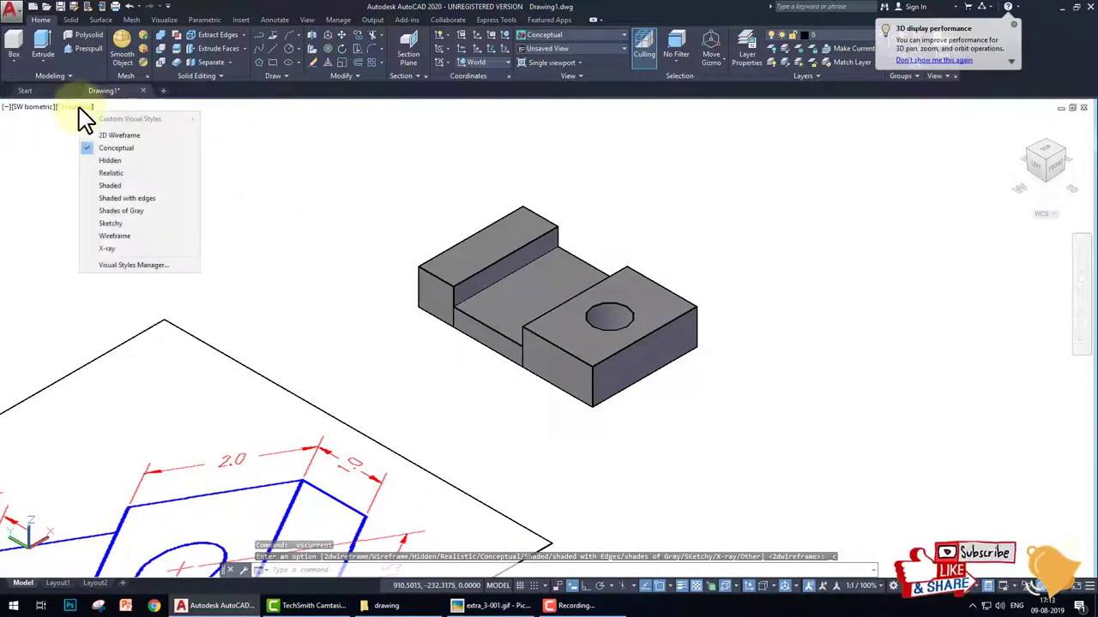
click(116, 175)
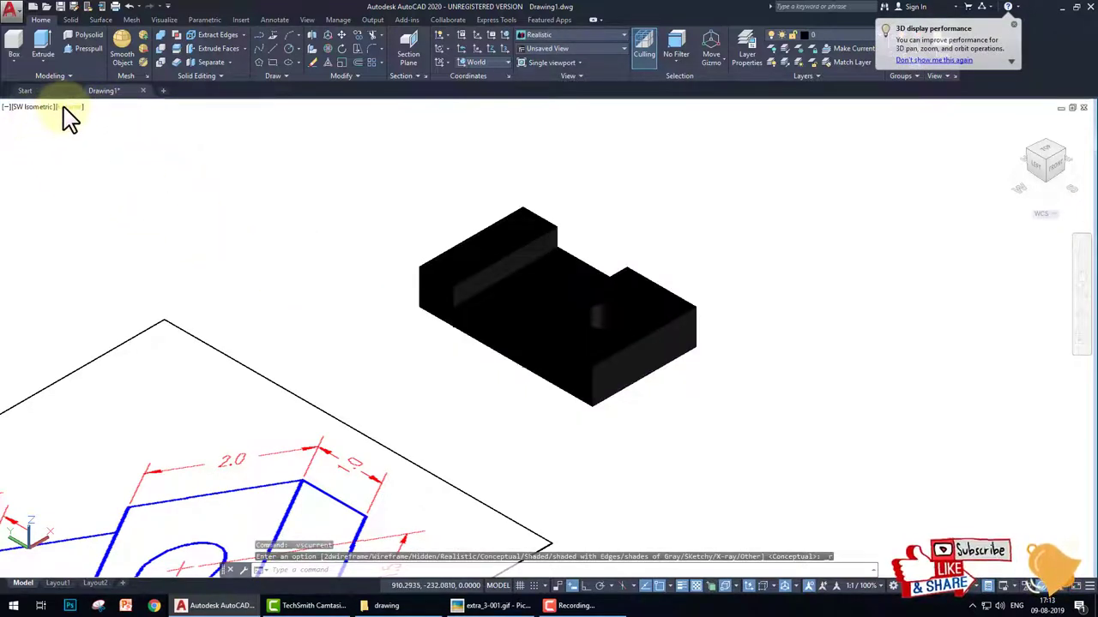
click(69, 107)
click(97, 163)
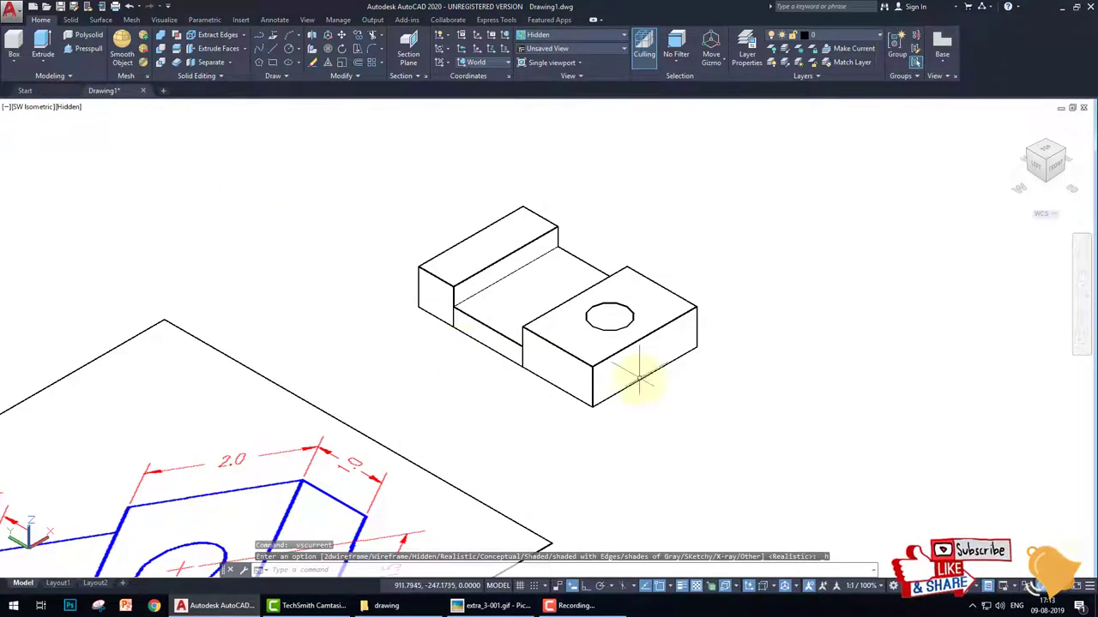